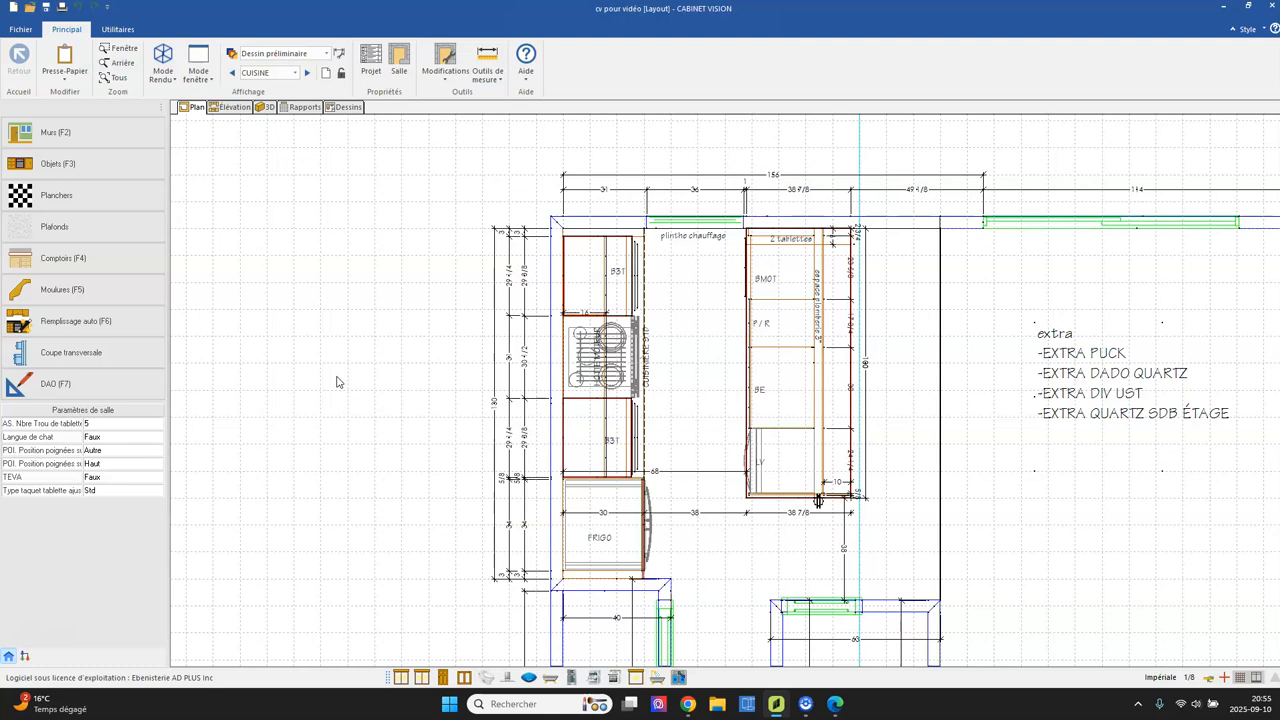
Delete the "Puit de lumière au 45" panel along the stove wall and send the kitchen plan view to the drawings.
middle_click_drag(490, 388, 803, 374)
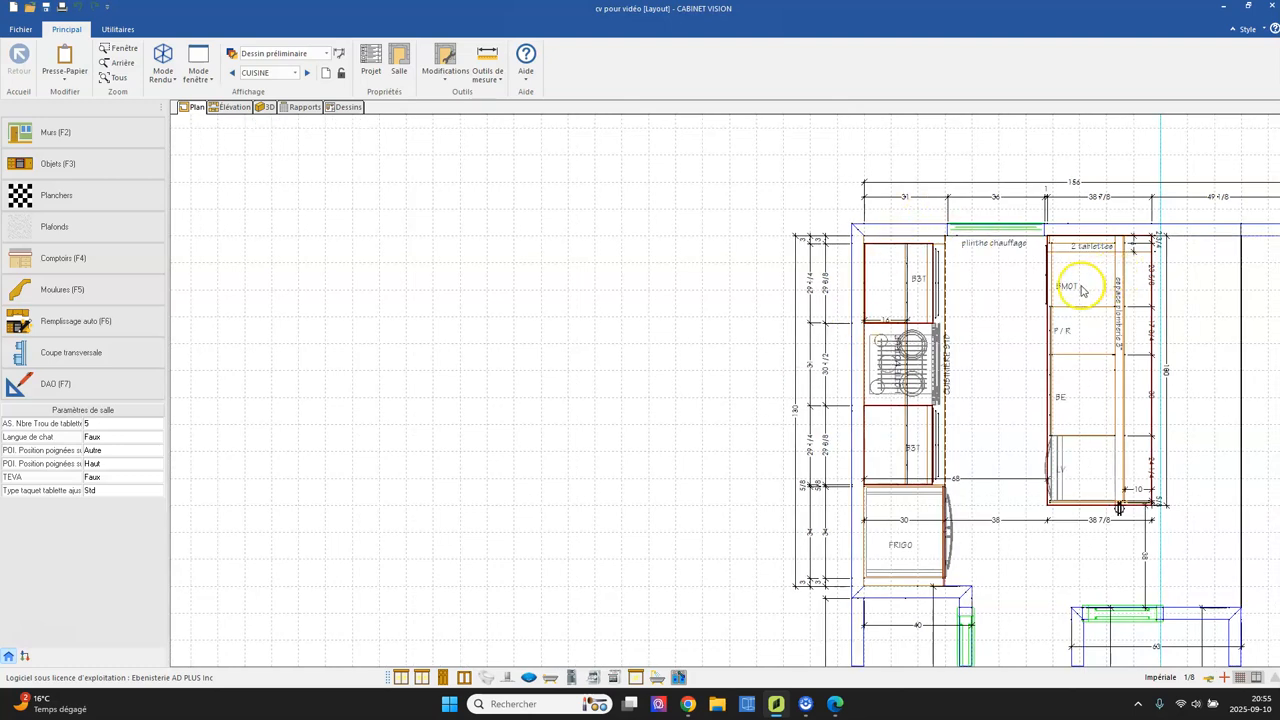
left_click(1094, 284)
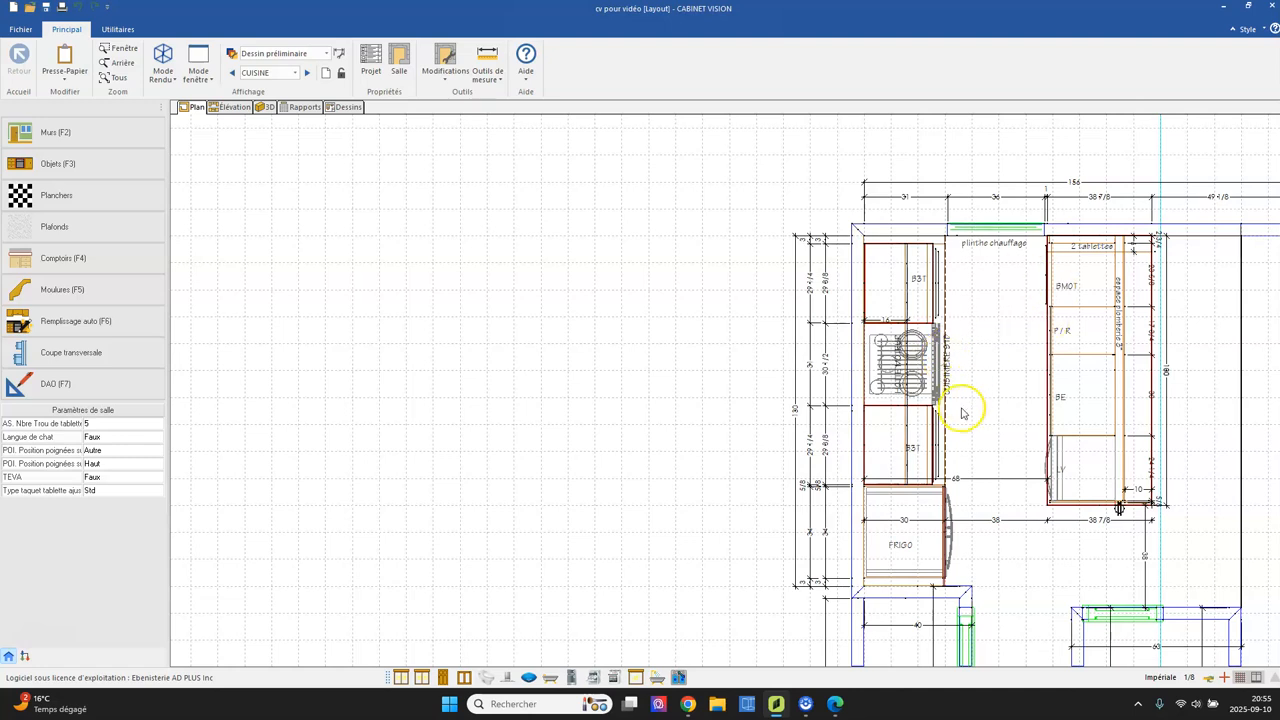
left_click(946, 439)
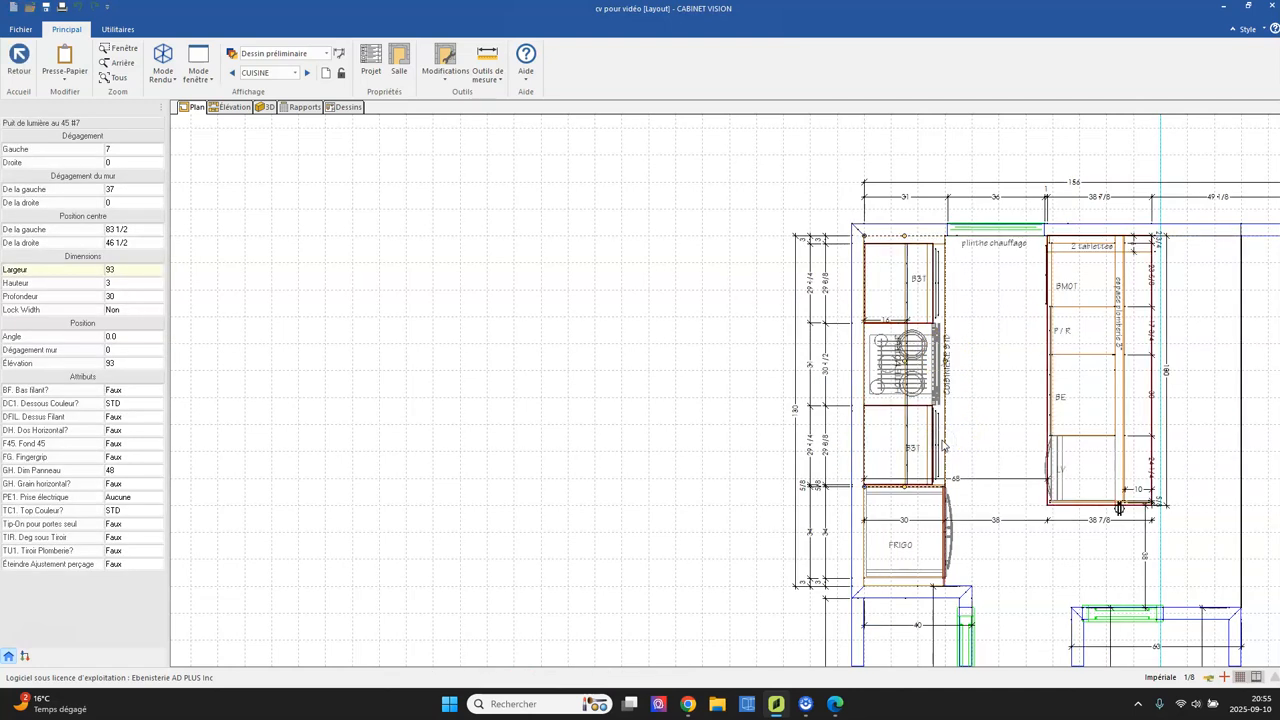
key("Delete")
right_click(694, 421)
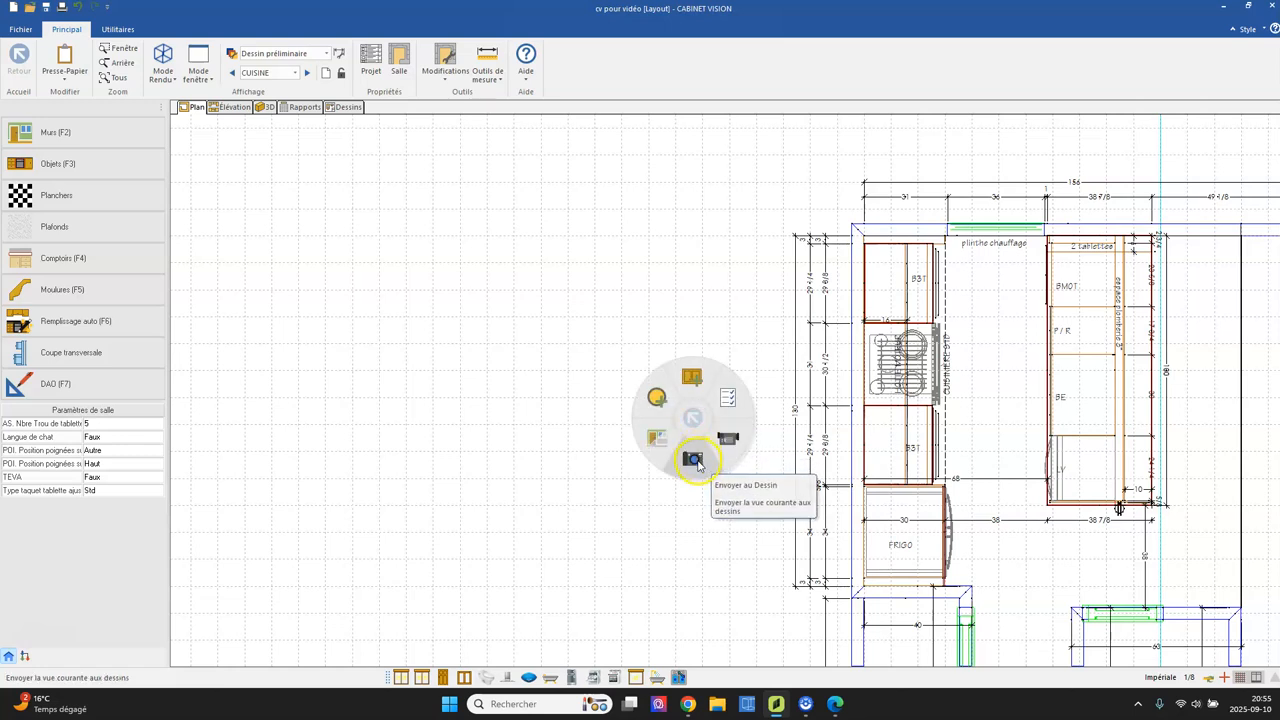
left_click(695, 465)
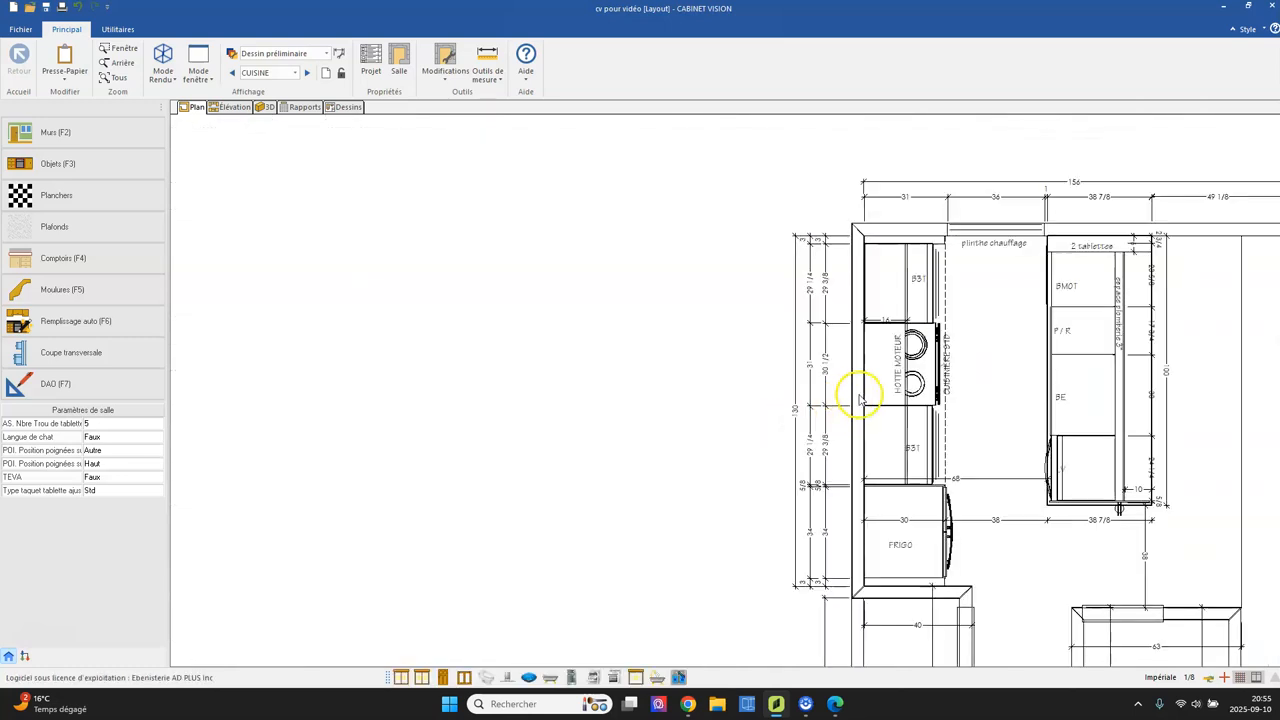
Identify the peninsula wall in the plan and display the wall elevation in unrendered line mode.
left_click(1163, 374)
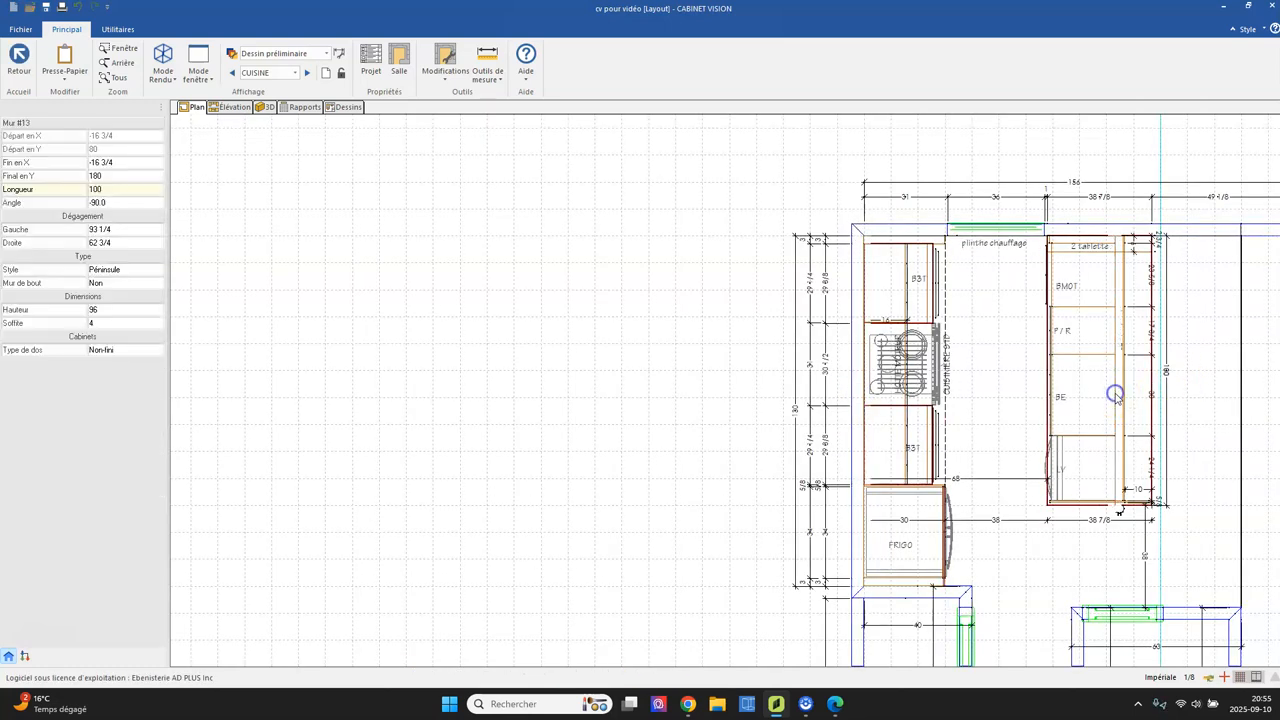
left_click(237, 106)
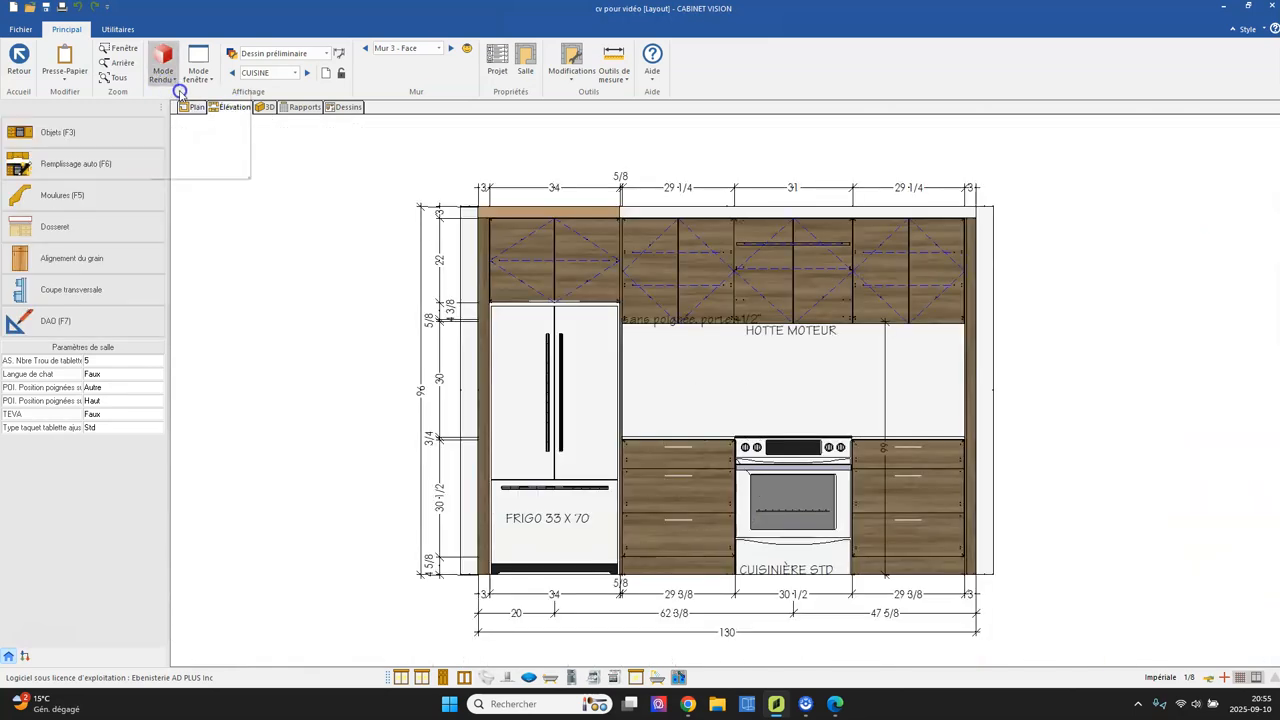
left_click(163, 78)
left_click(185, 106)
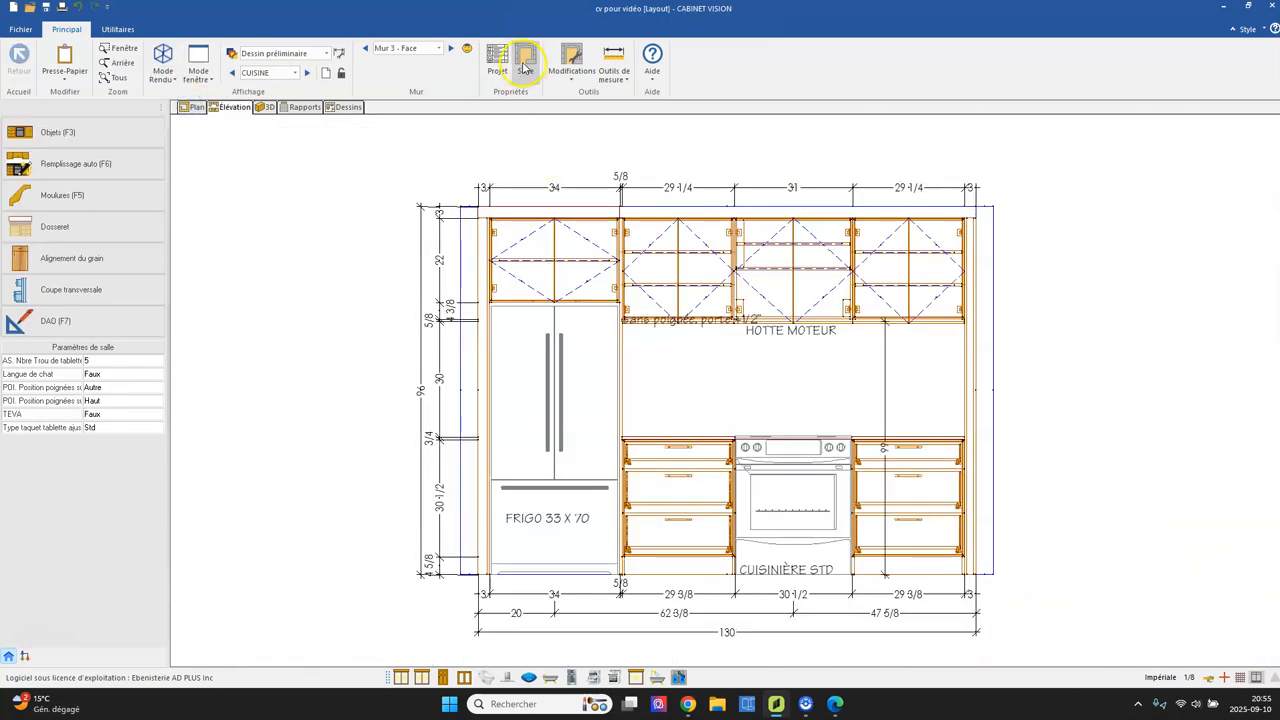
Bring up the elevation of Mur 13 - Face and send that view to the drawings.
left_click(451, 48)
left_click(451, 48)
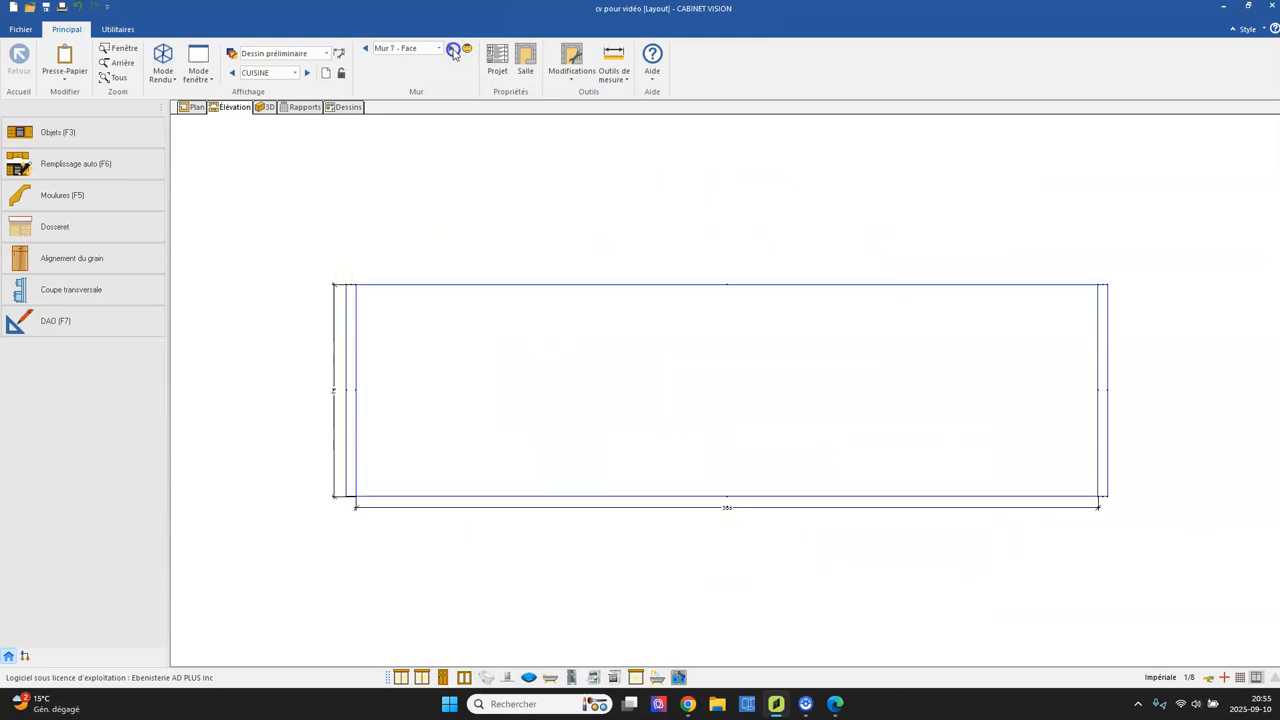
left_click(451, 48)
left_click(452, 49)
left_click(452, 49)
left_click(452, 49)
left_click(452, 49)
right_click(941, 245)
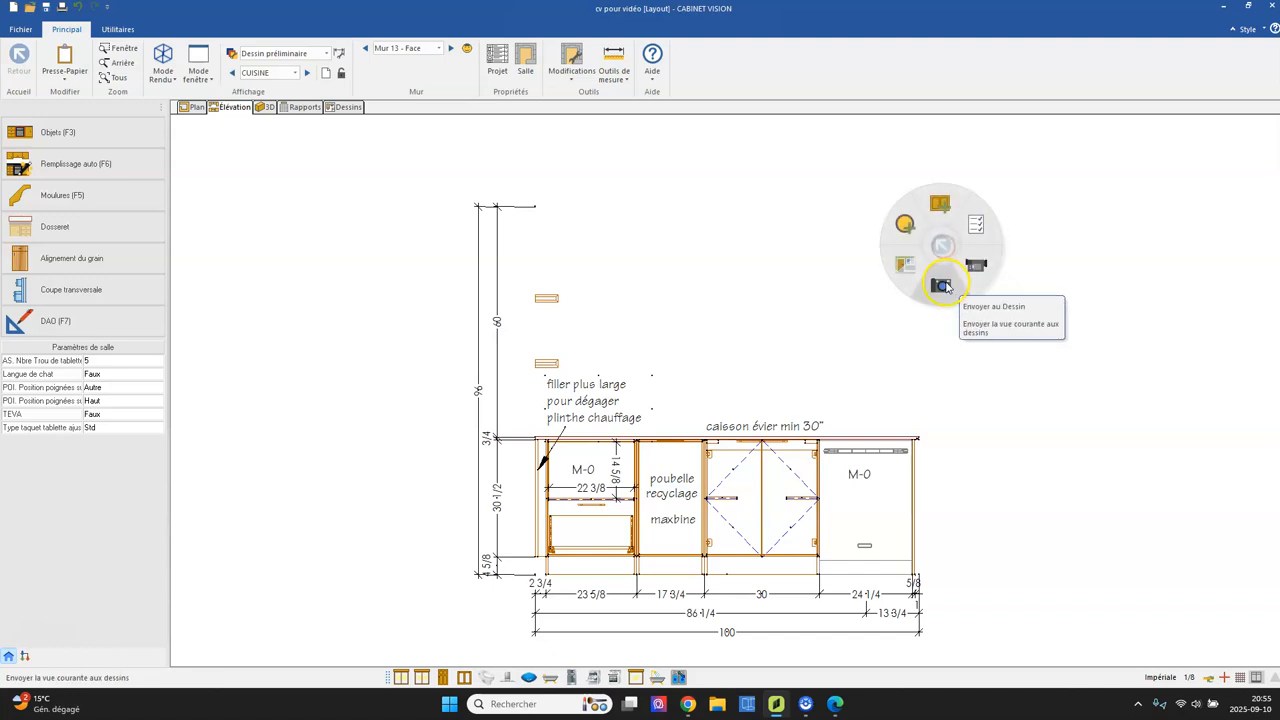
left_click(943, 287)
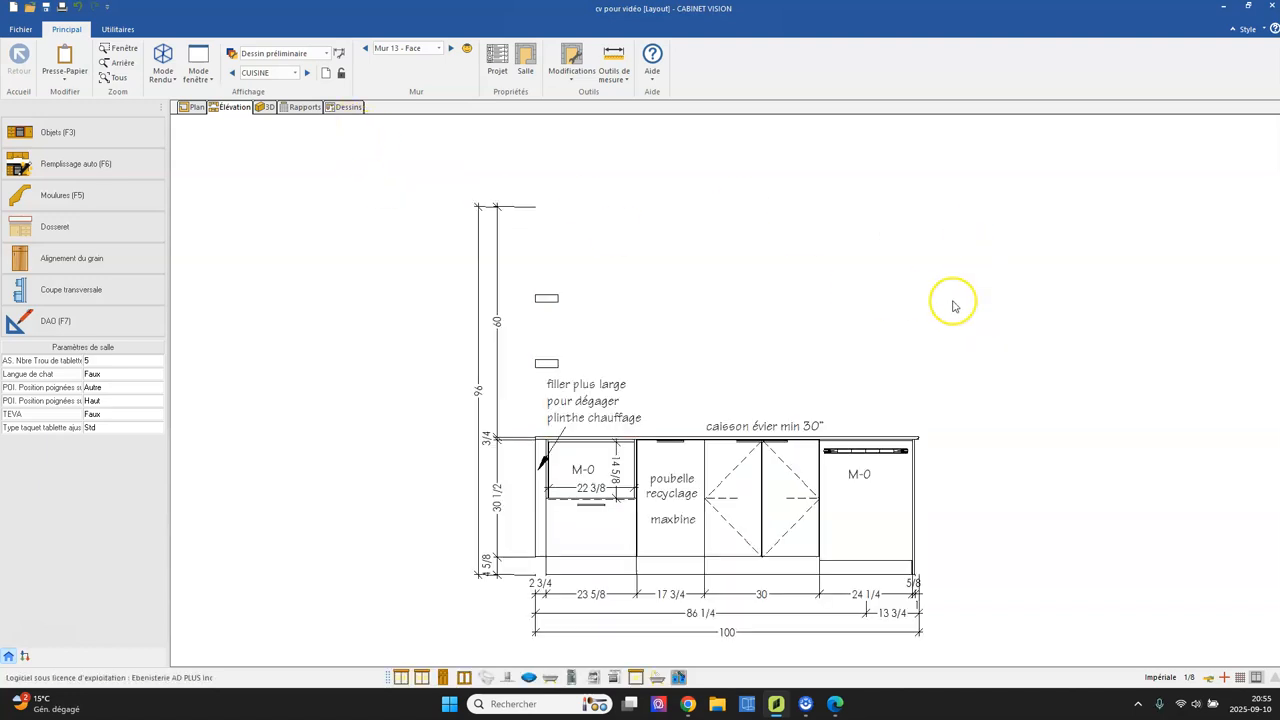
Open the drawing sheet and replace the "INSCRIRE LA PIECE" title block text with "CUISINE".
left_click(347, 107)
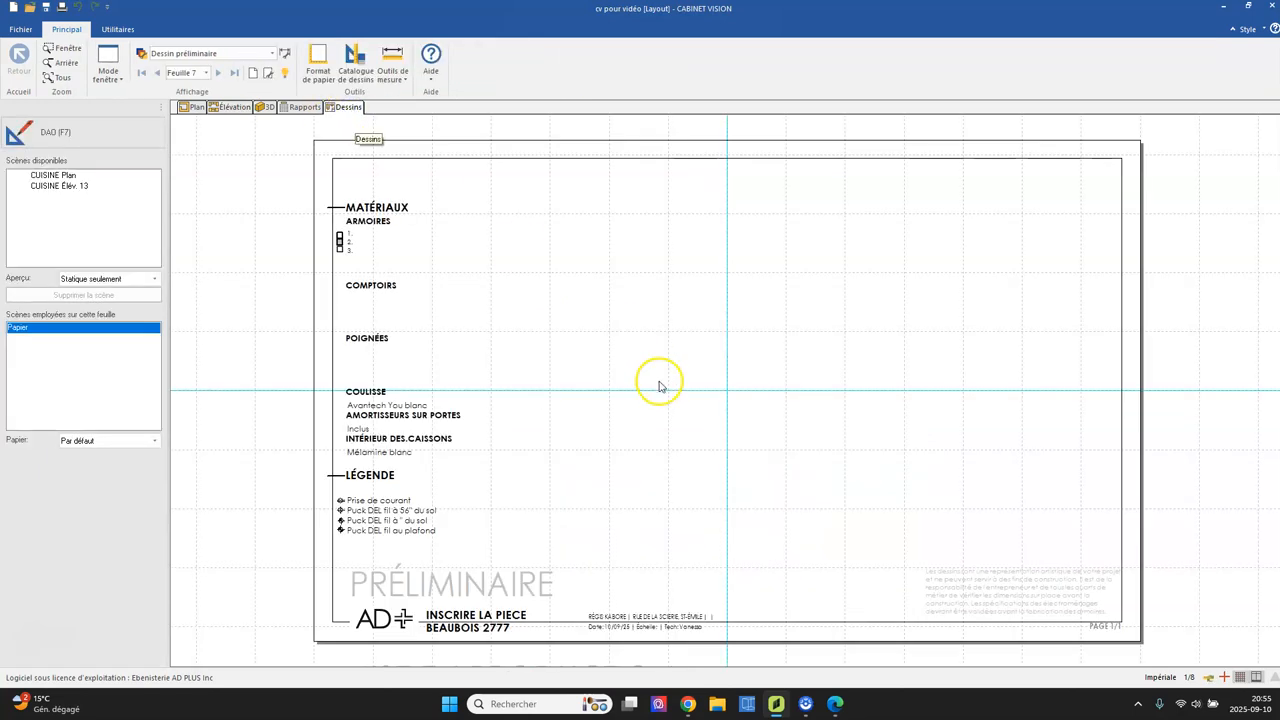
middle_click_drag(657, 380, 629, 357)
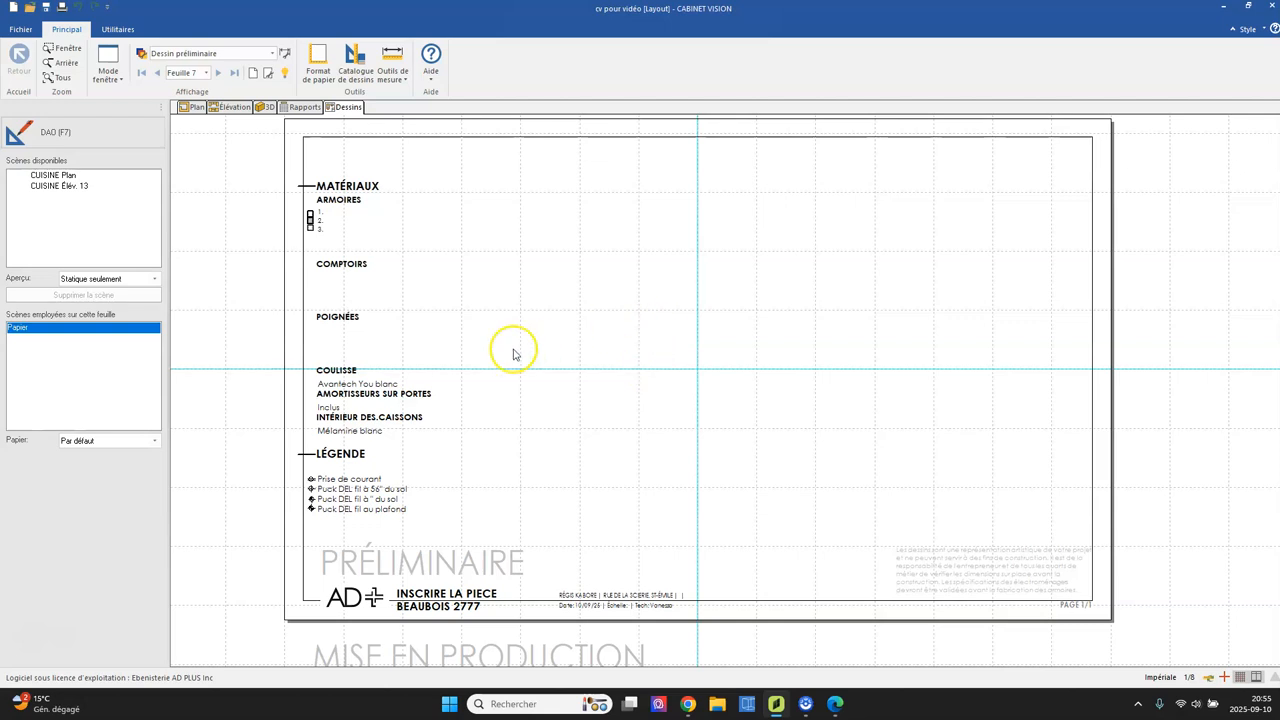
double_click(428, 605)
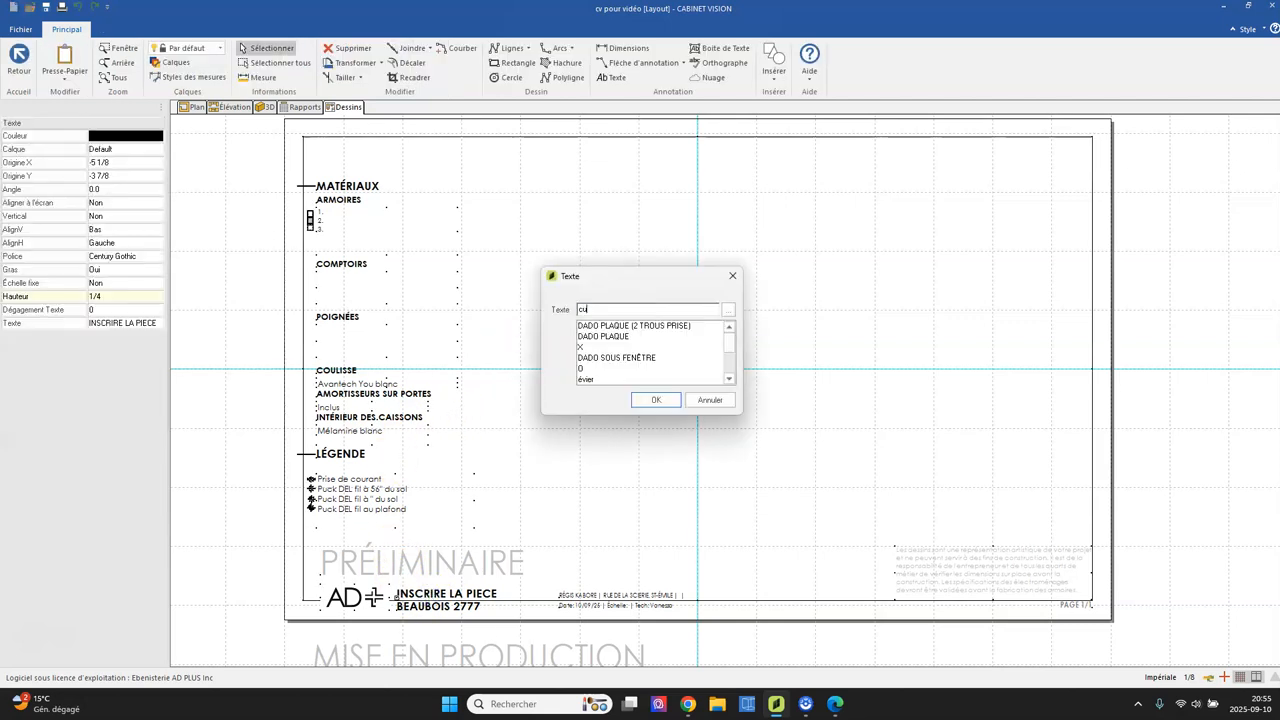
key("Caps_Lock")
type("CUISINE")
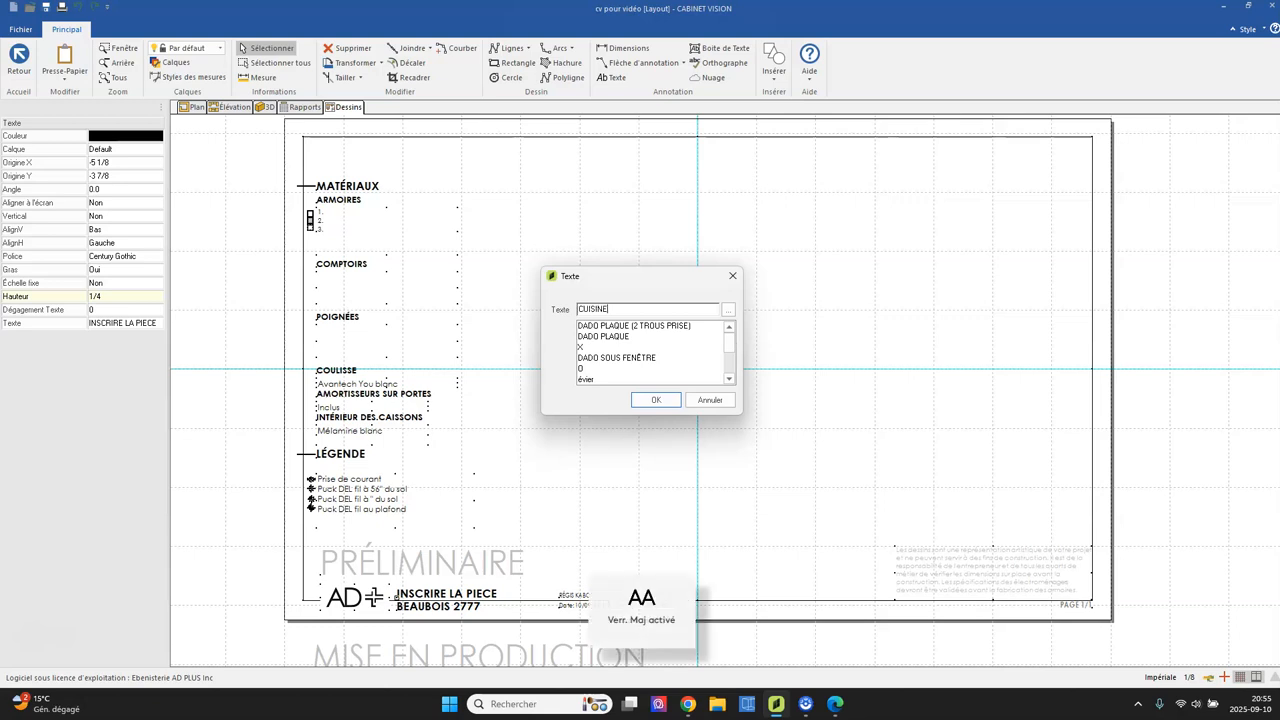
key("Return")
left_click(628, 234)
Fill in the ARMOIRES text with "1. PET BLANC VT02 SLAB" and "2. MÉL EFFET BOIS K16-RO", removing the third item.
scroll(374, 252, "up", 1)
middle_click_drag(374, 252, 424, 302)
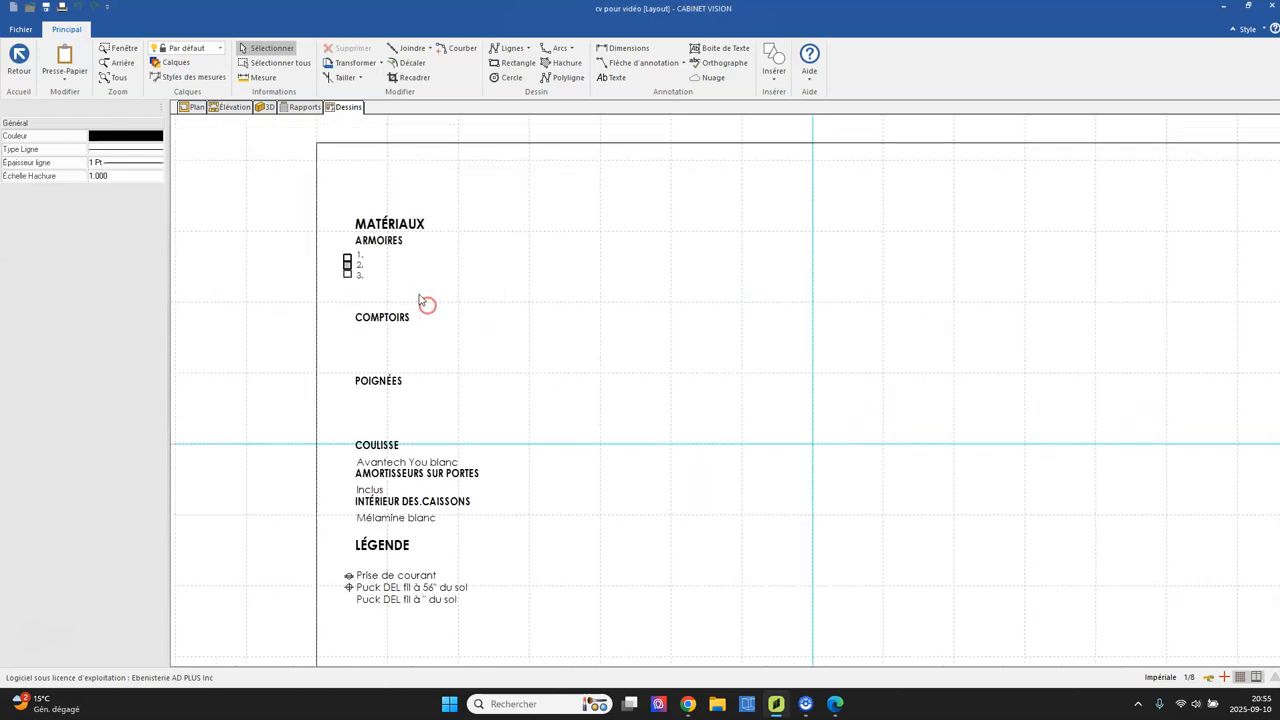
scroll(427, 304, "up", 1)
double_click(352, 249)
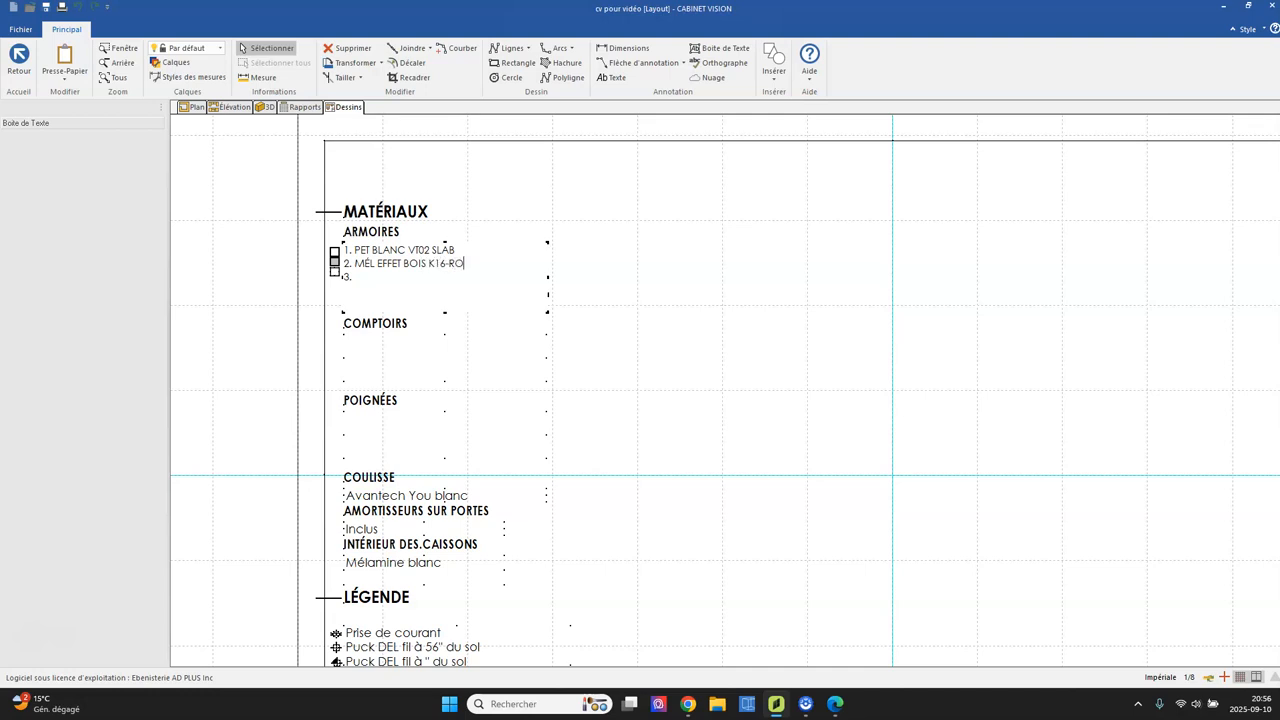
left_click(717, 283)
Delete the third material swatch box beside the ARMOIRES list.
scroll(346, 277, "up", 2)
left_click_drag(327, 288, 327, 289)
key("Delete")
Enter "QUARTZ 3/4" MIAMI VENA" under COMPTOIRS and "À CHOISIR" under POIGNÉES.
middle_click_drag(362, 386, 408, 347)
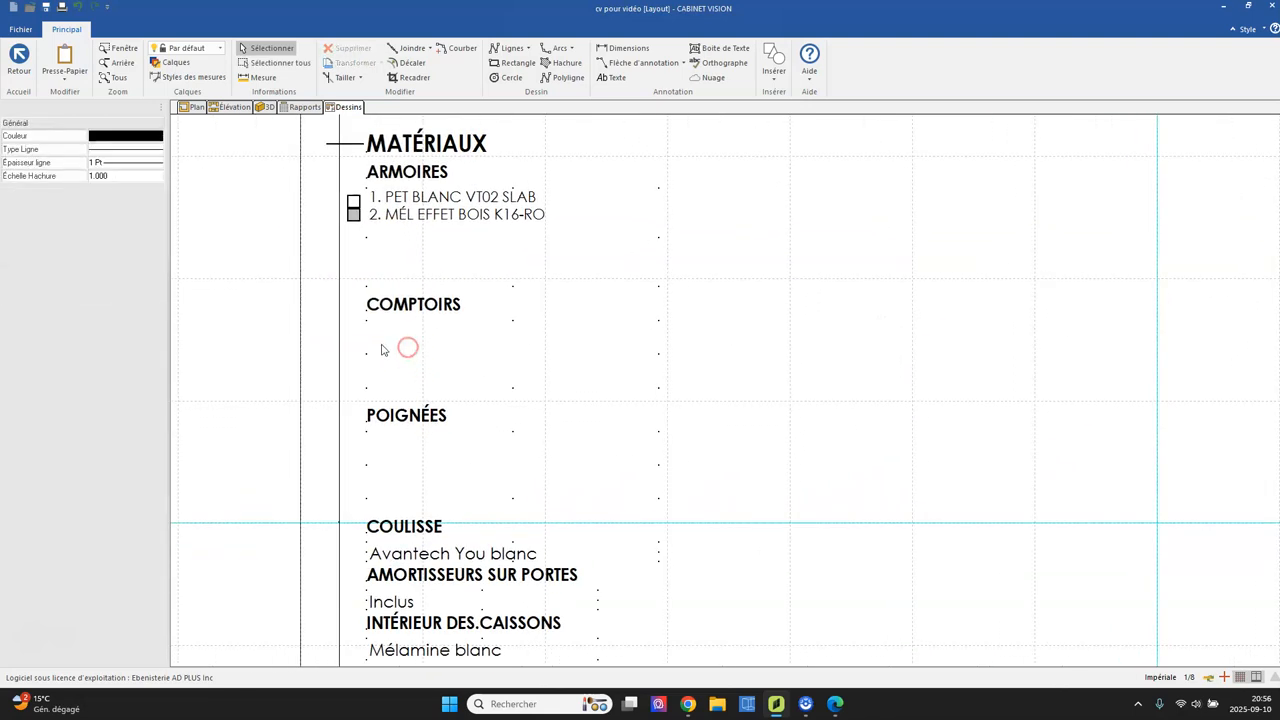
left_click(366, 336)
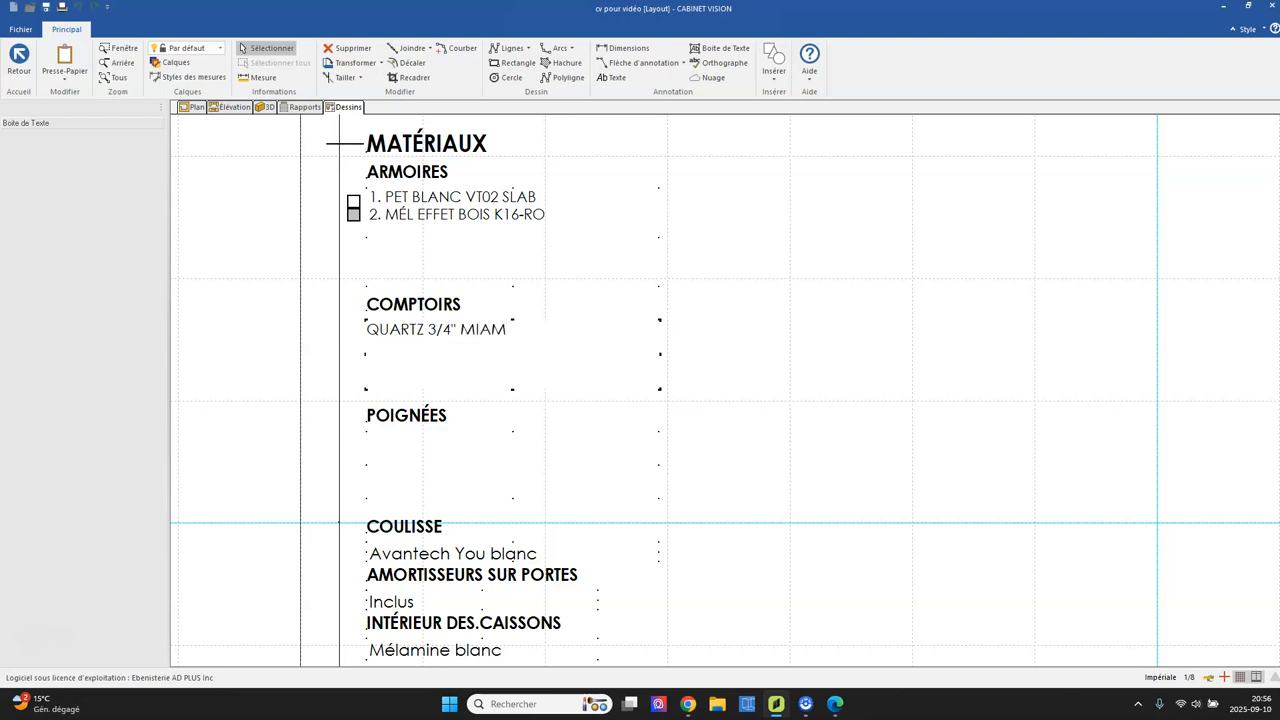
left_click(366, 443)
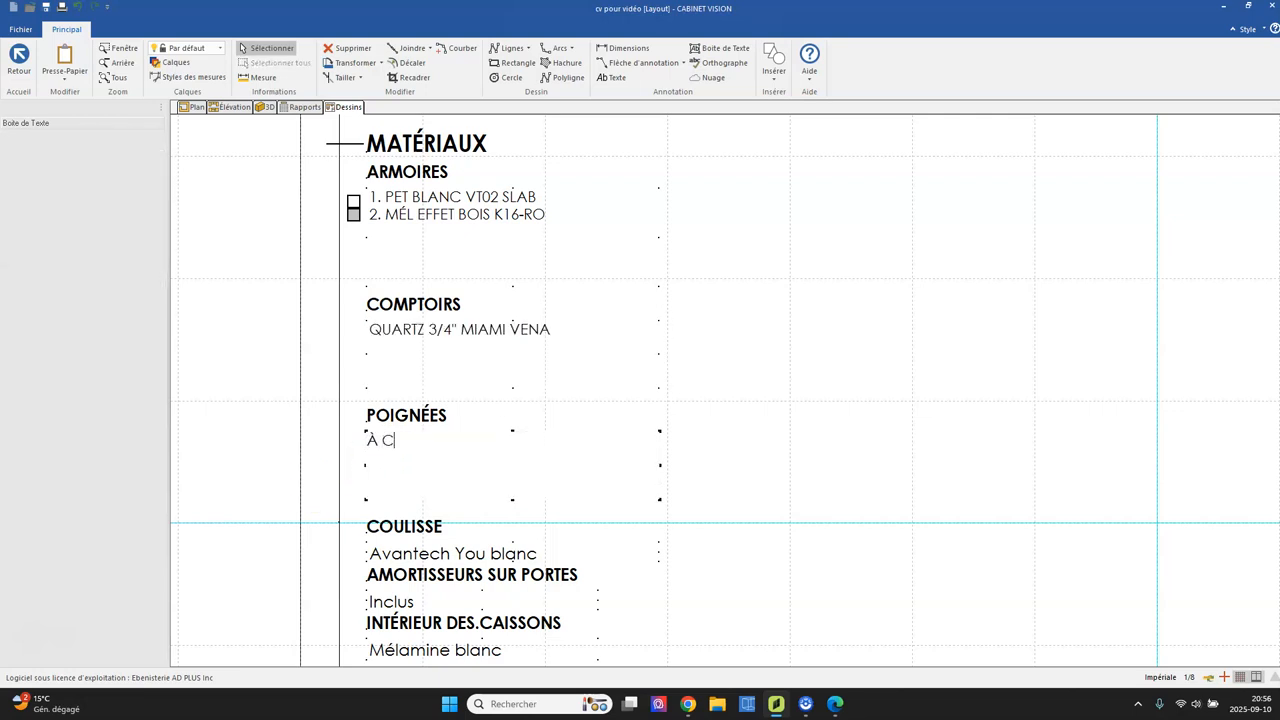
left_click(883, 338)
Check the preset texts for drawer slides, door dampers, cabinet interior and the legend.
middle_click_drag(568, 502, 494, 360)
left_click(398, 406)
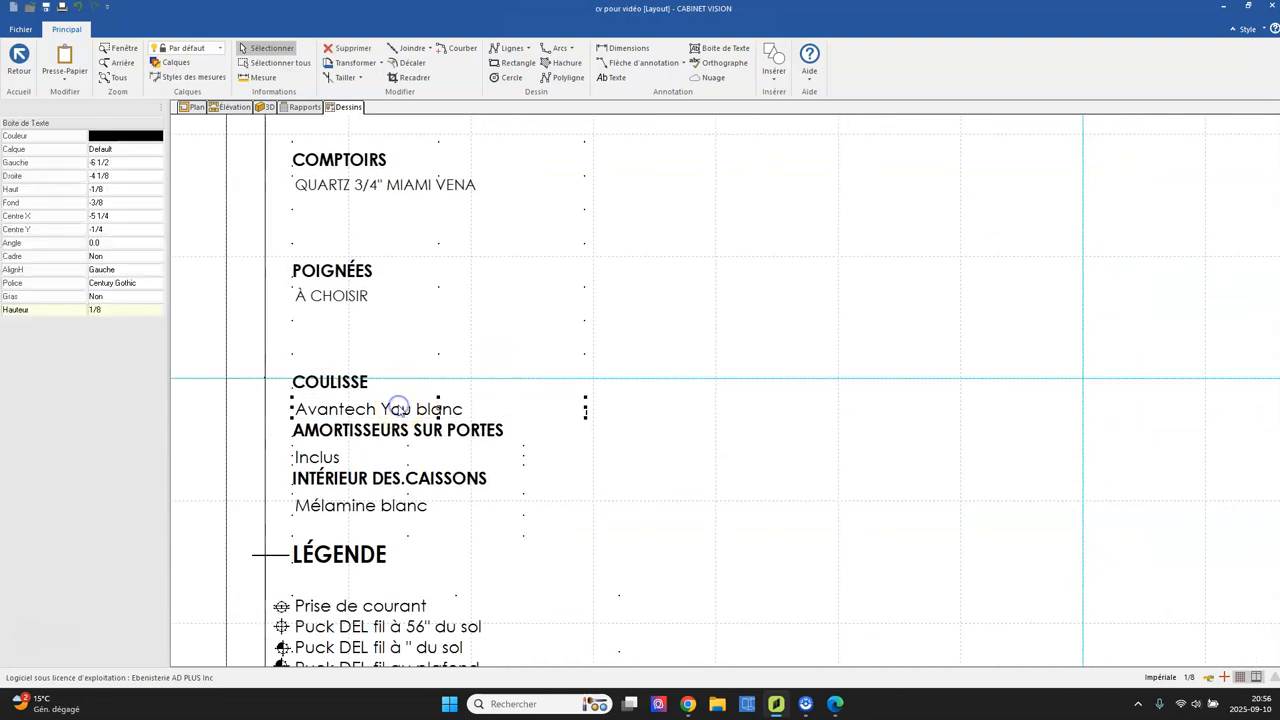
left_click(322, 457)
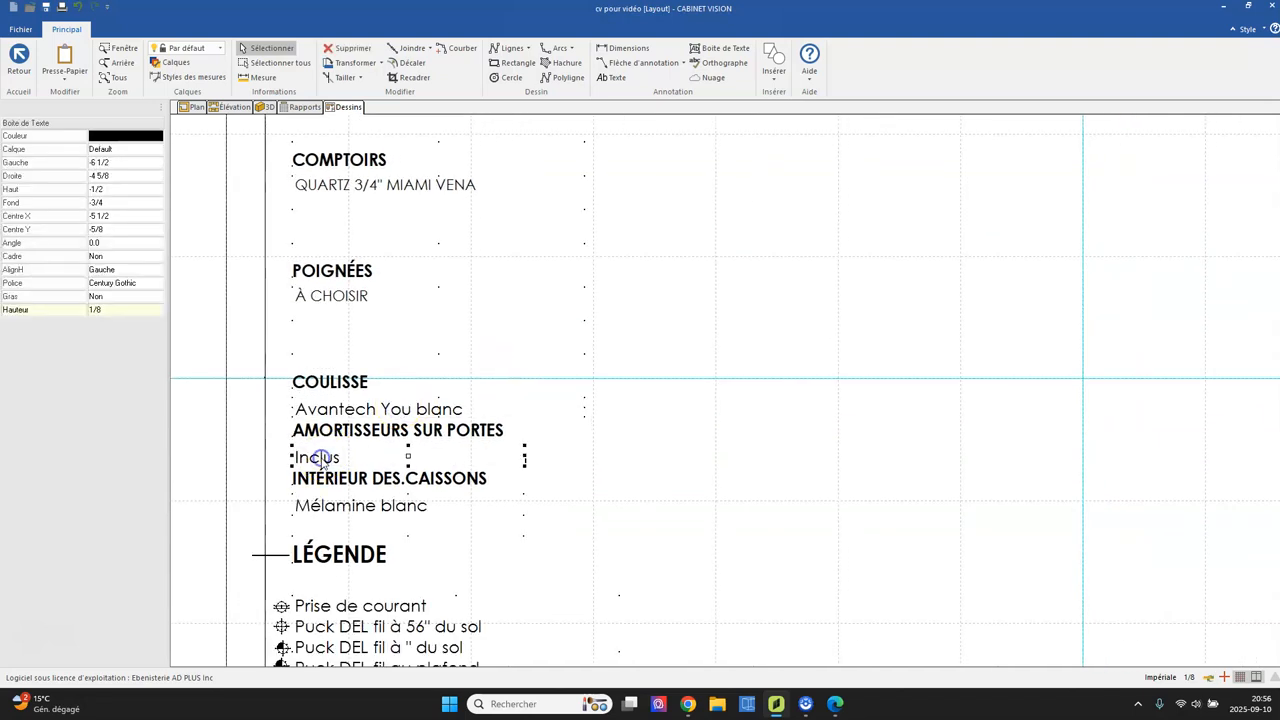
left_click(403, 510)
scroll(650, 436, "down", 1)
middle_click_drag(703, 461, 529, 386)
scroll(613, 431, "down", 1)
left_click(253, 465)
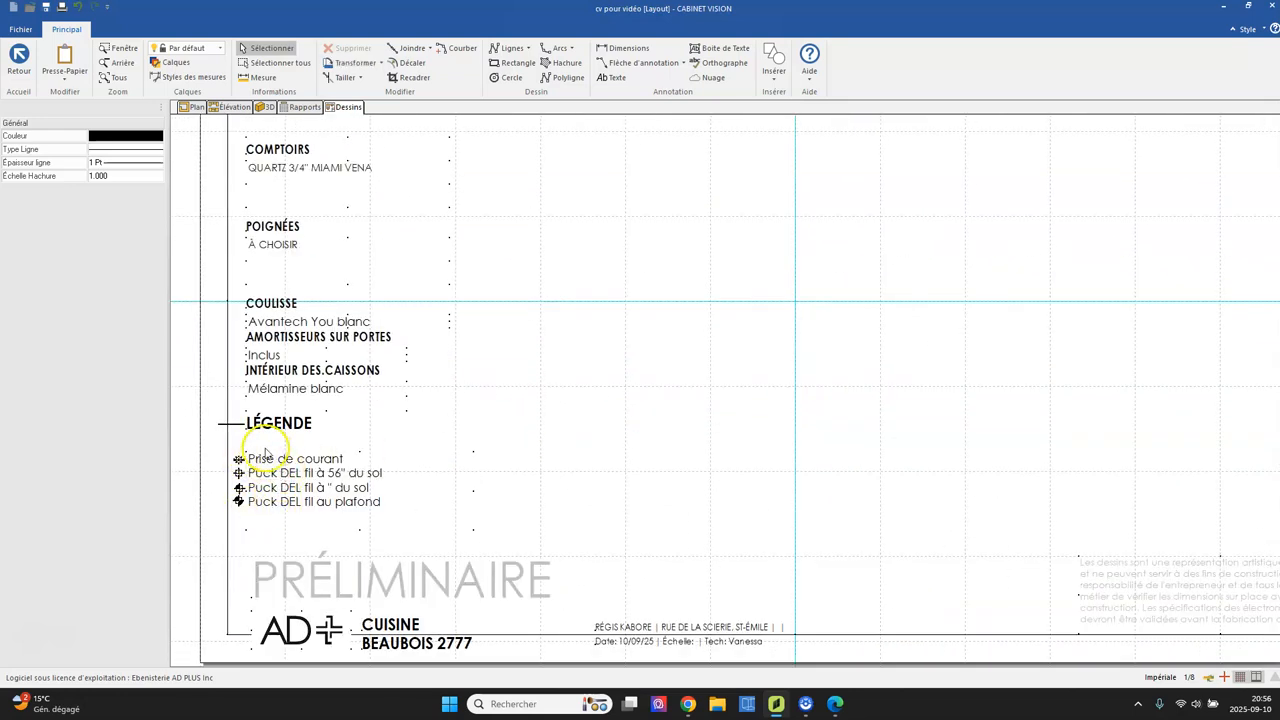
Leave drafting mode and place the CUISINE Plan scene on the sheet beside the materials list.
scroll(806, 420, "down", 2)
middle_click_drag(802, 420, 645, 469)
right_click(645, 469)
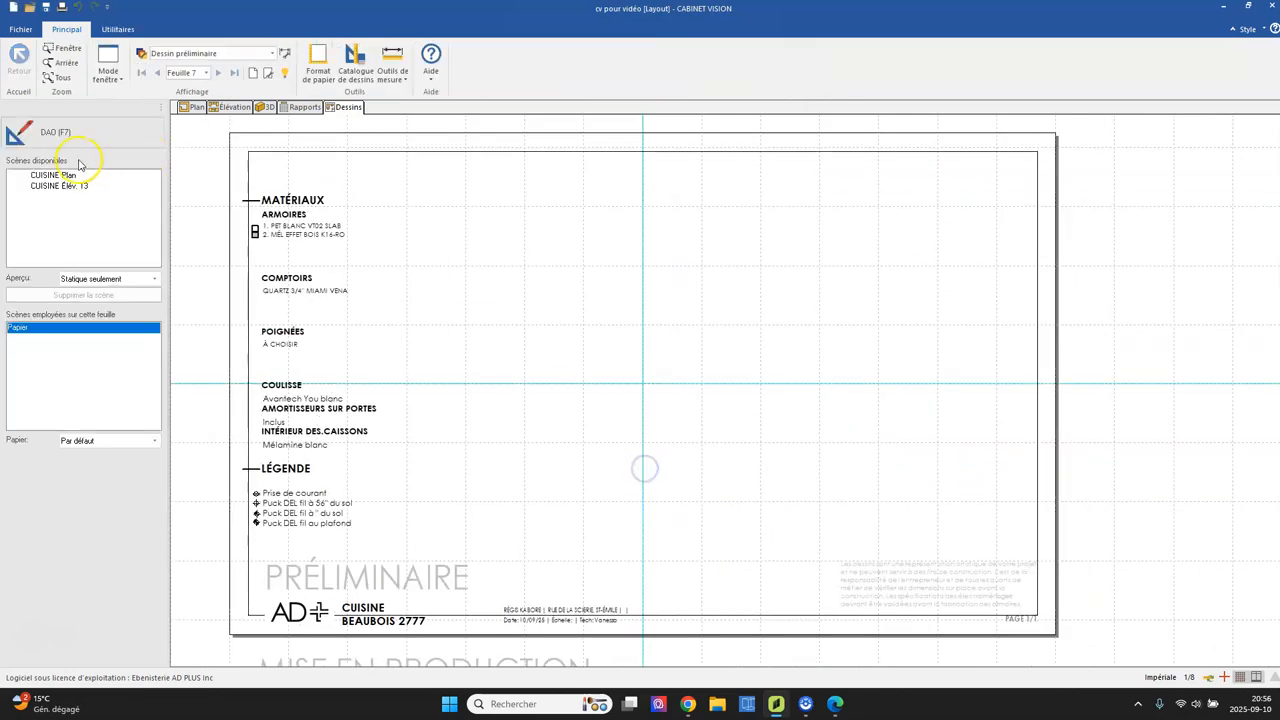
left_click(42, 176)
left_click_drag(33, 178, 485, 598)
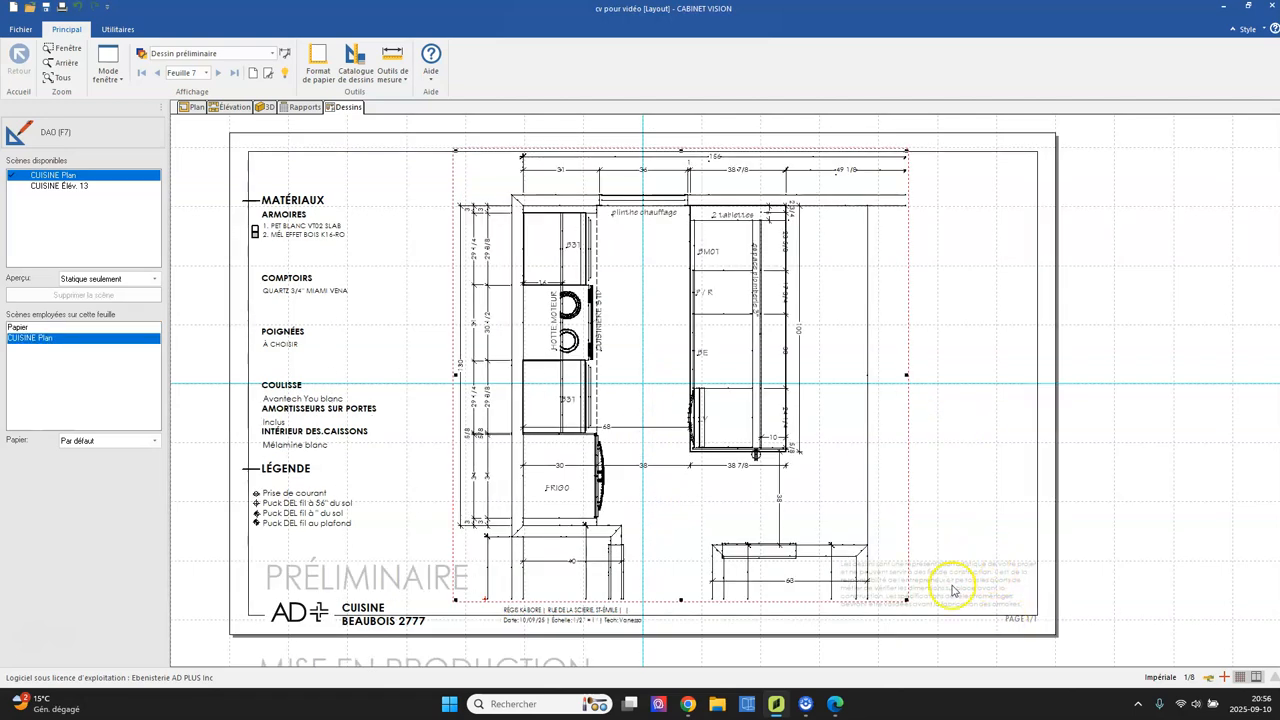
left_click(680, 440)
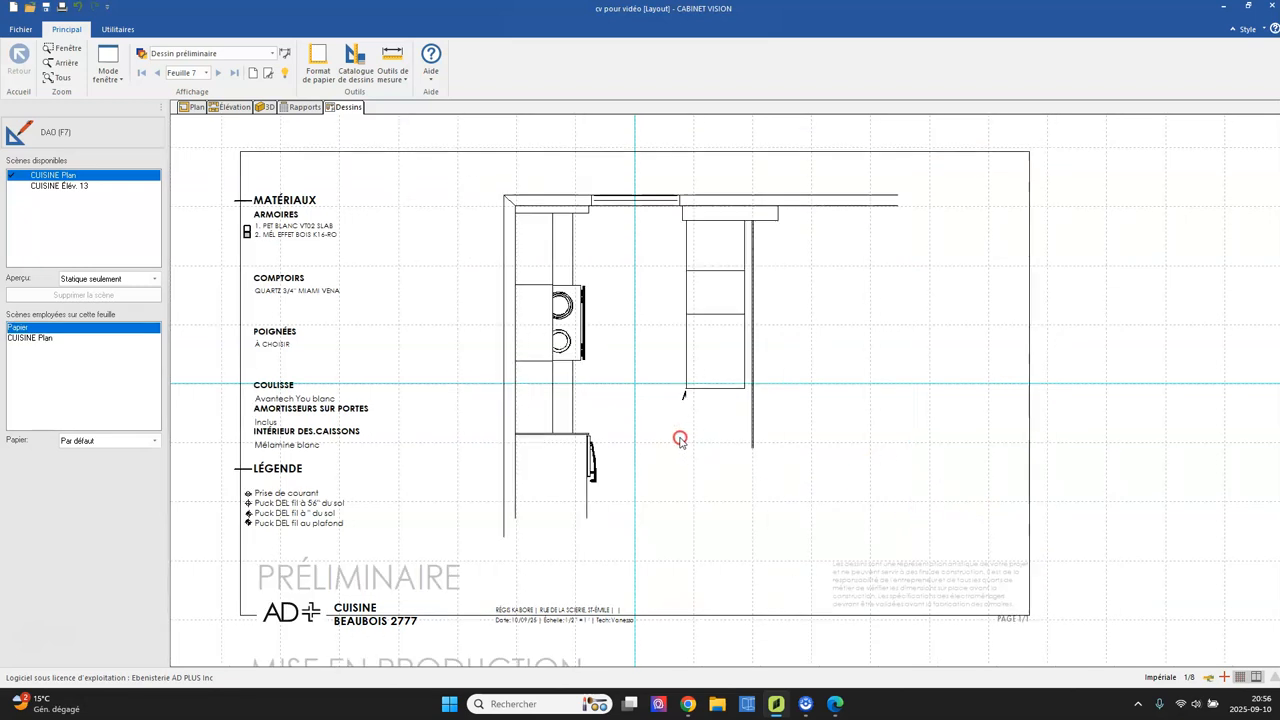
Edit the CUISINE Plan scene in drafting mode and change the "P / R" cabinet label to "B1P".
left_click(643, 361)
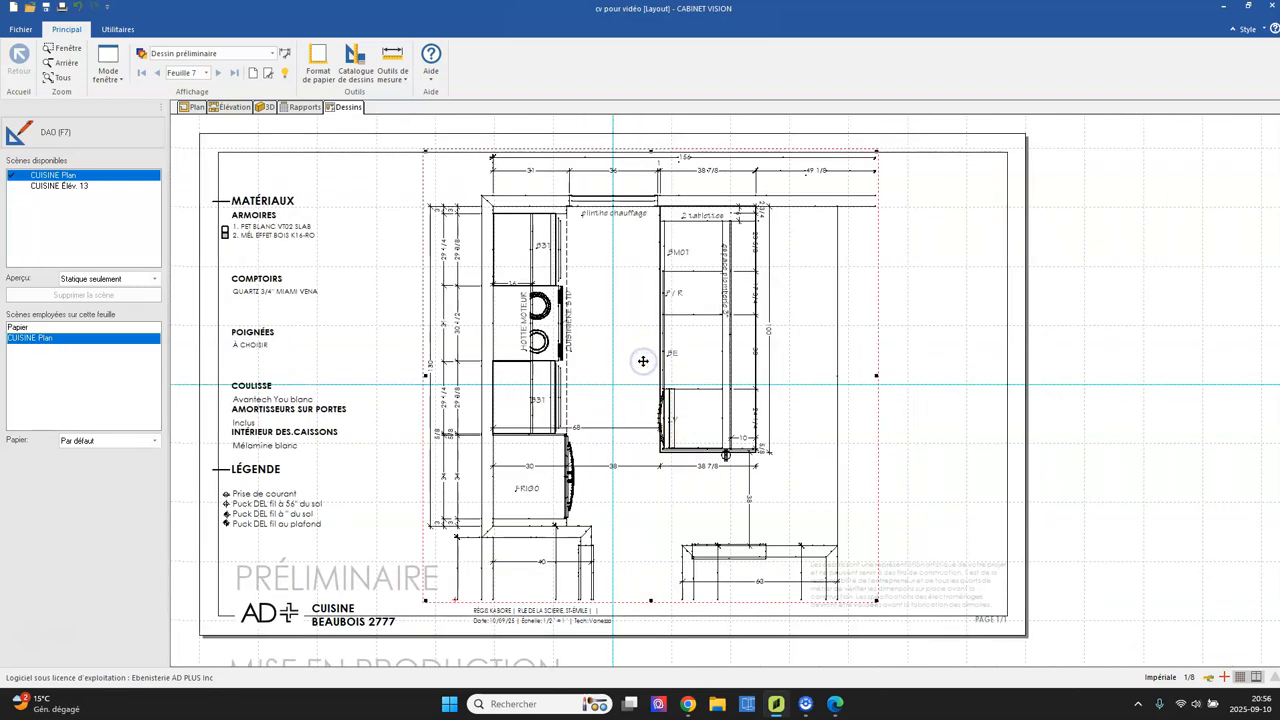
left_click(40, 132)
scroll(677, 350, "up", 3)
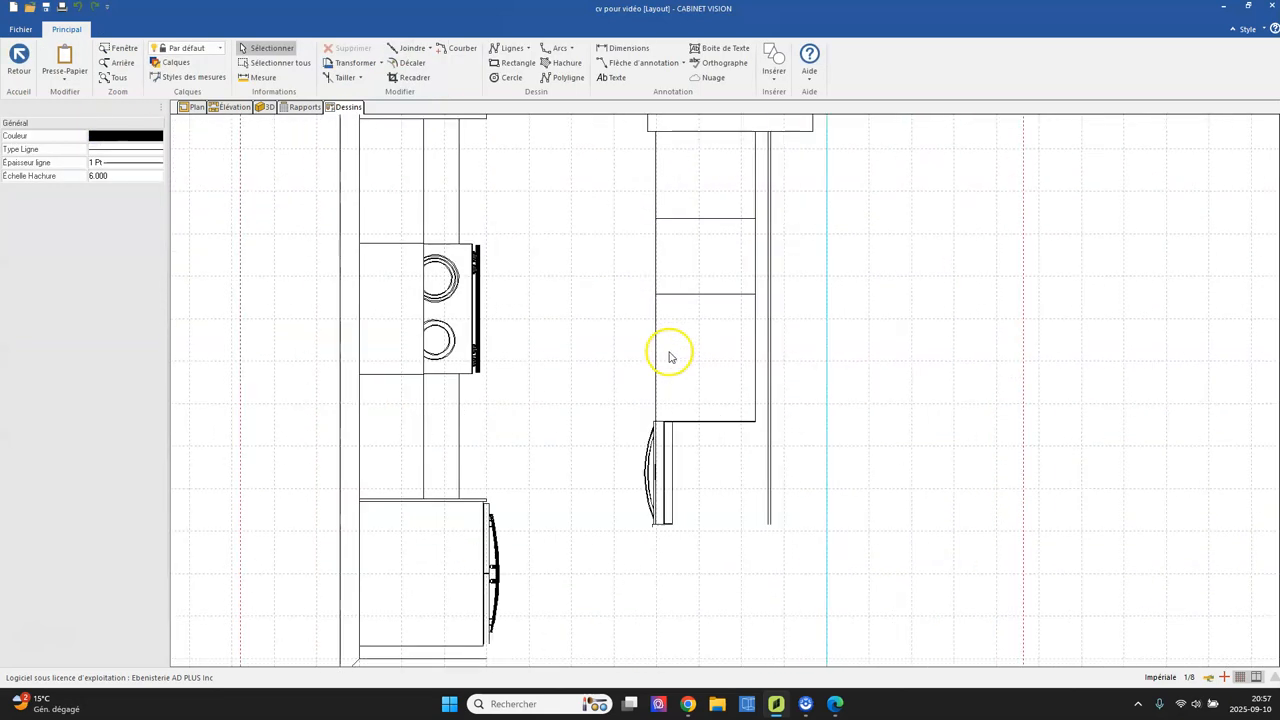
left_click(682, 257)
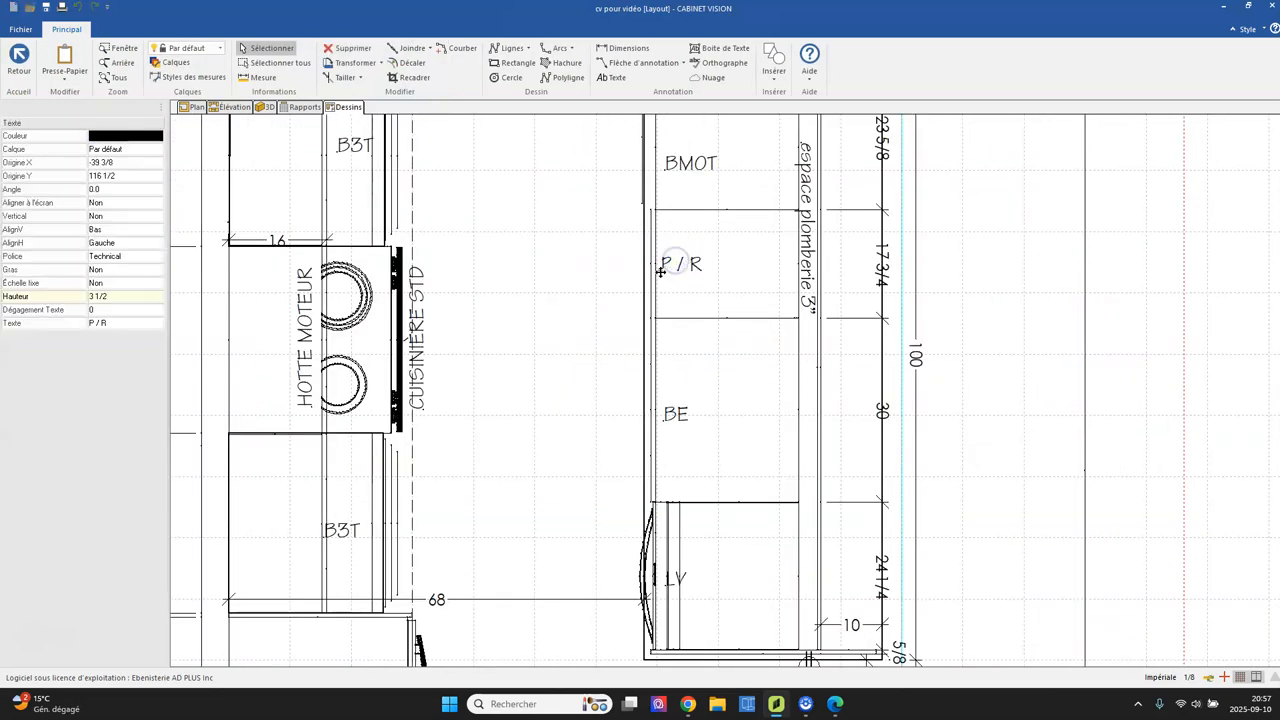
double_click(677, 268)
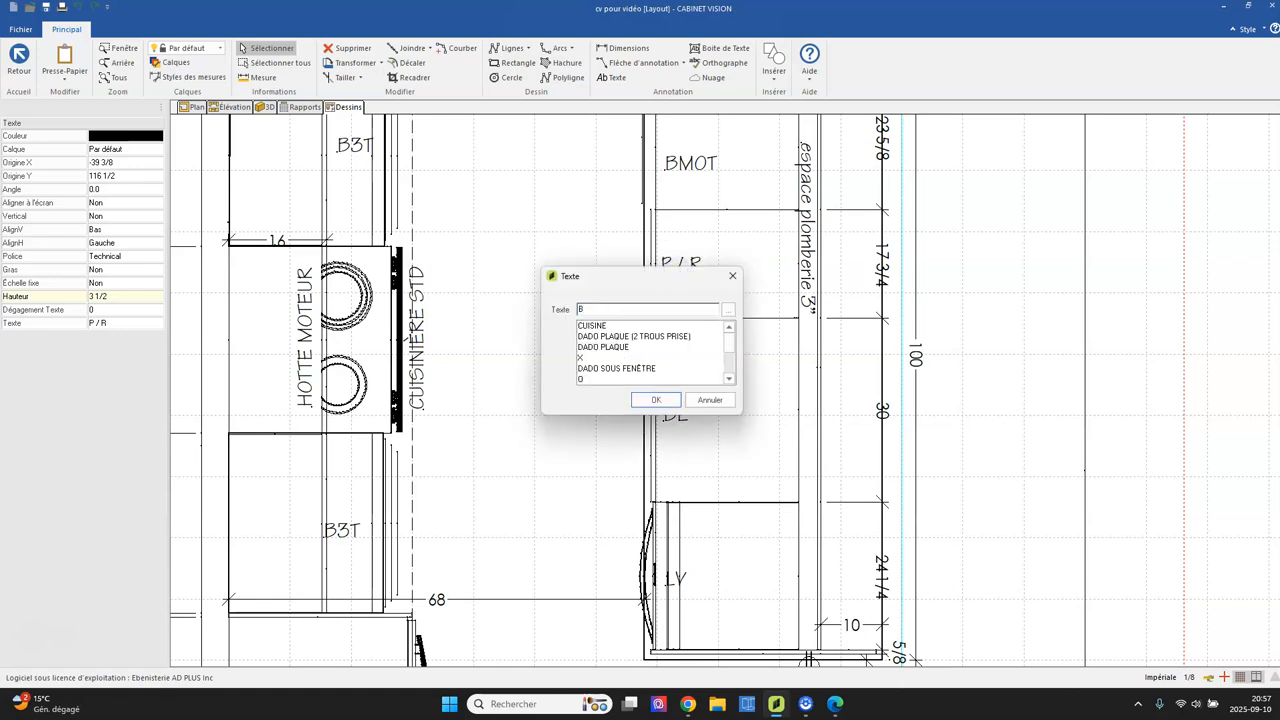
key("Return")
Review the labels and dimensions of the placed kitchen plan and exit drafting mode.
scroll(651, 463, "down", 2)
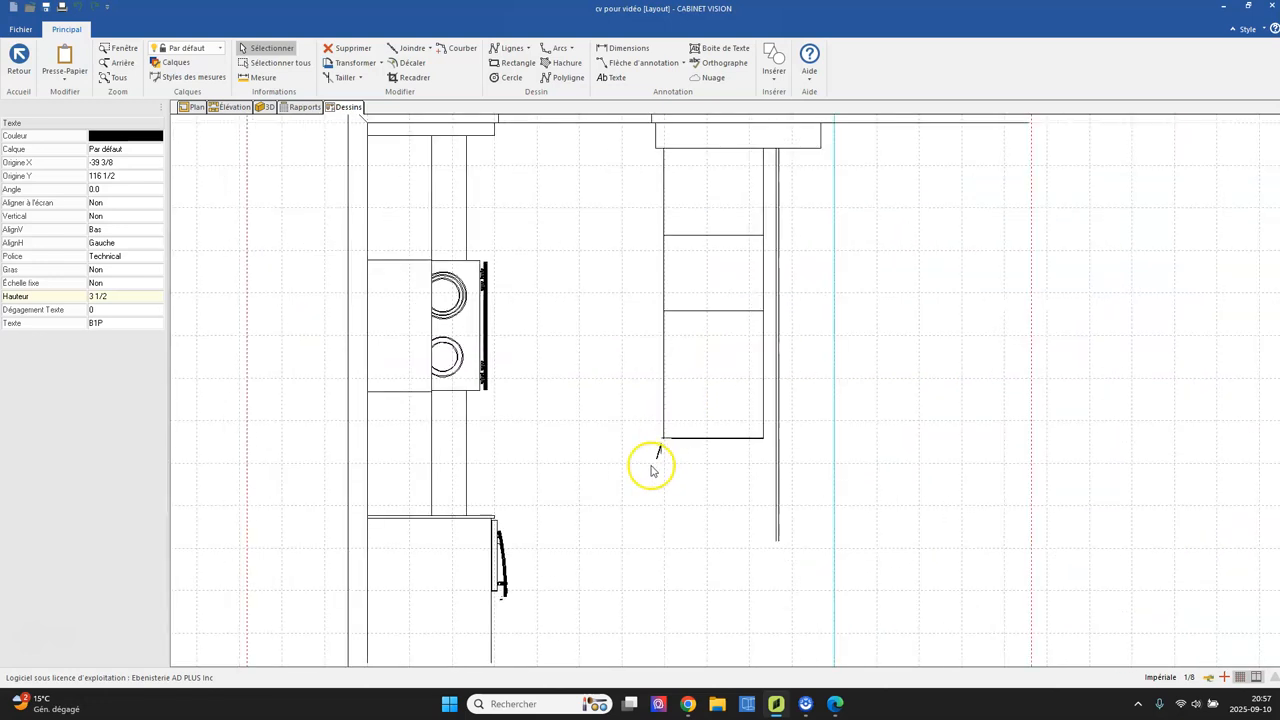
scroll(651, 451, "down", 3)
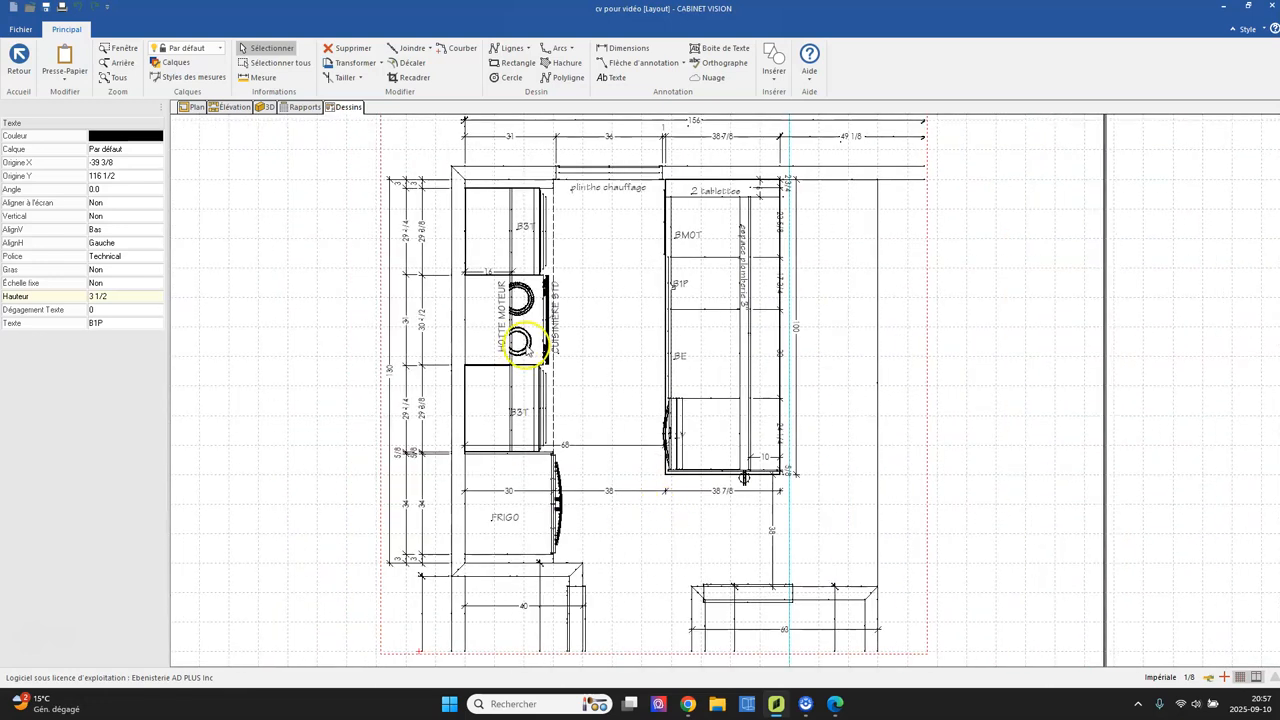
middle_click_drag(533, 438, 563, 384)
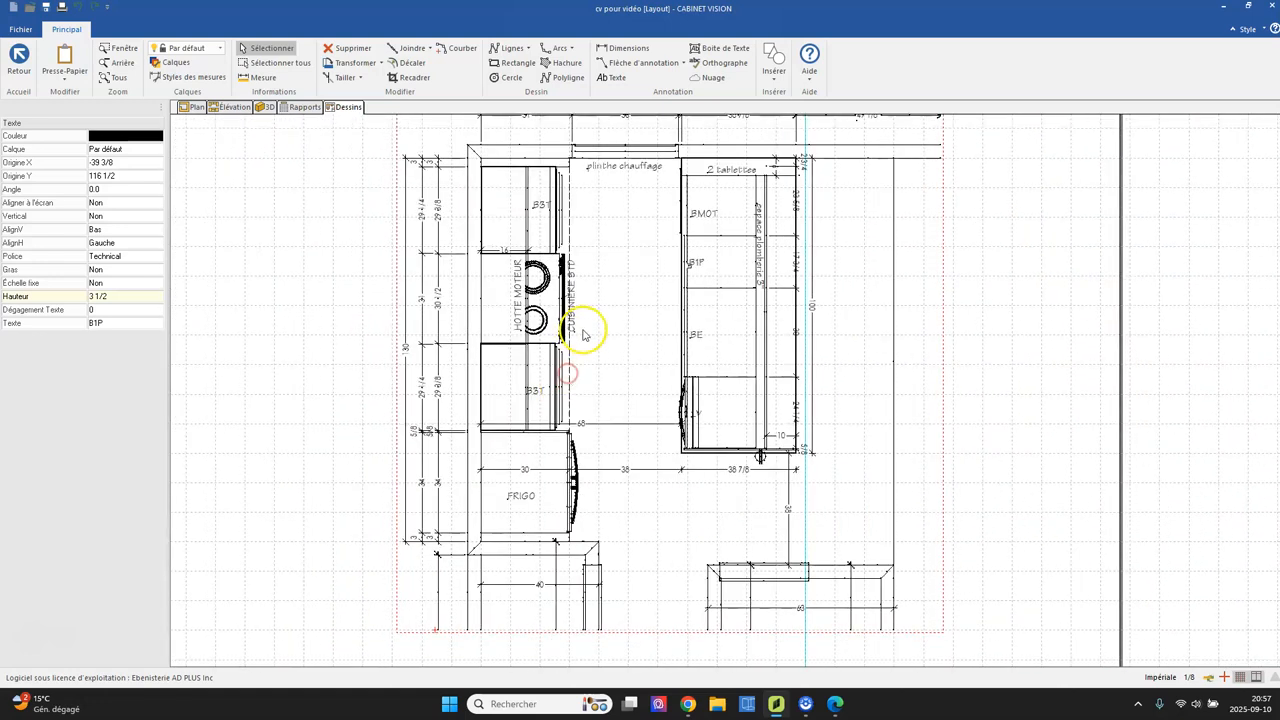
left_click(1031, 352)
middle_click_drag(737, 443, 778, 446)
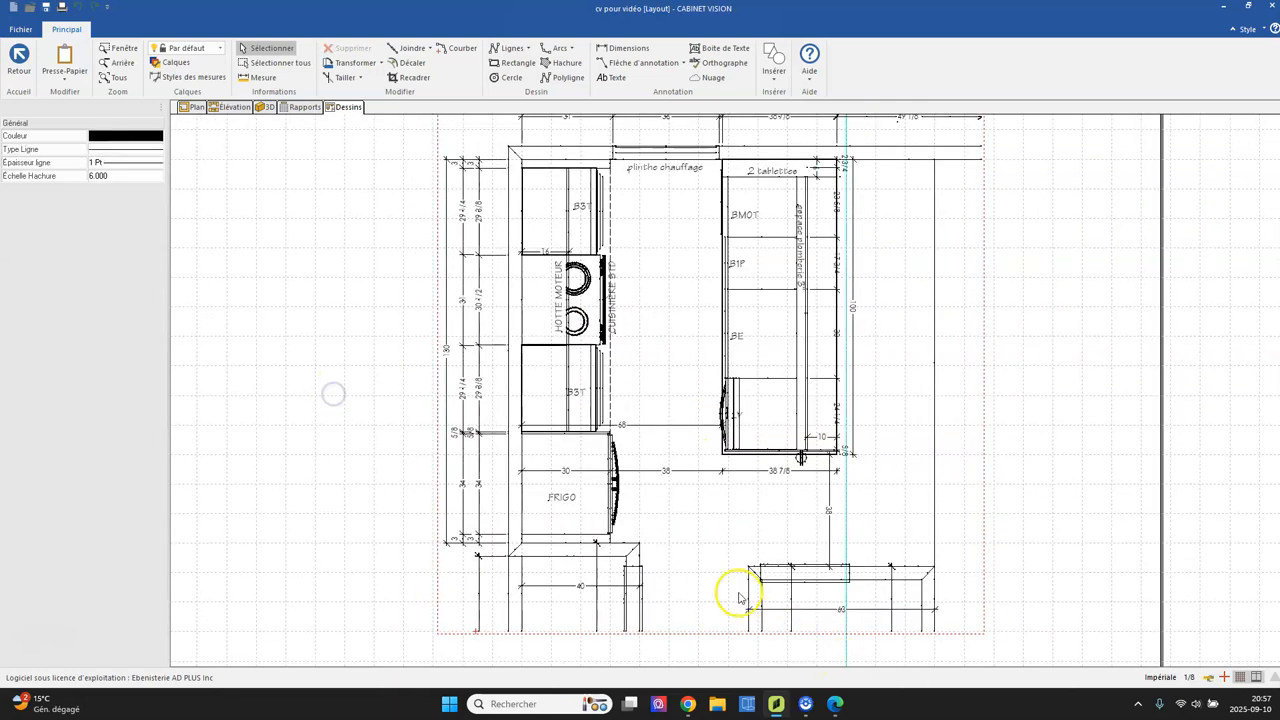
middle_click_drag(704, 575, 753, 537)
double_click(348, 405)
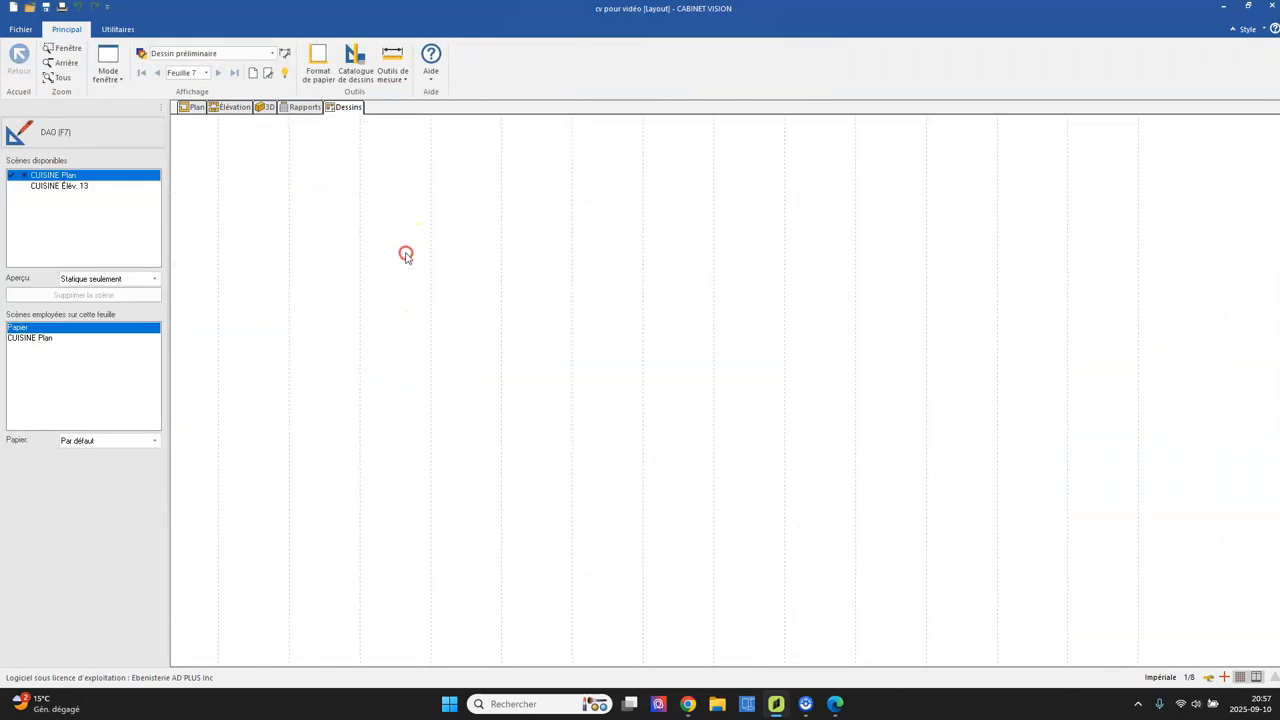
Add a new layout sheet and set its title block to "2024 Élévations" in the display properties.
middle_click_drag(406, 251, 409, 287)
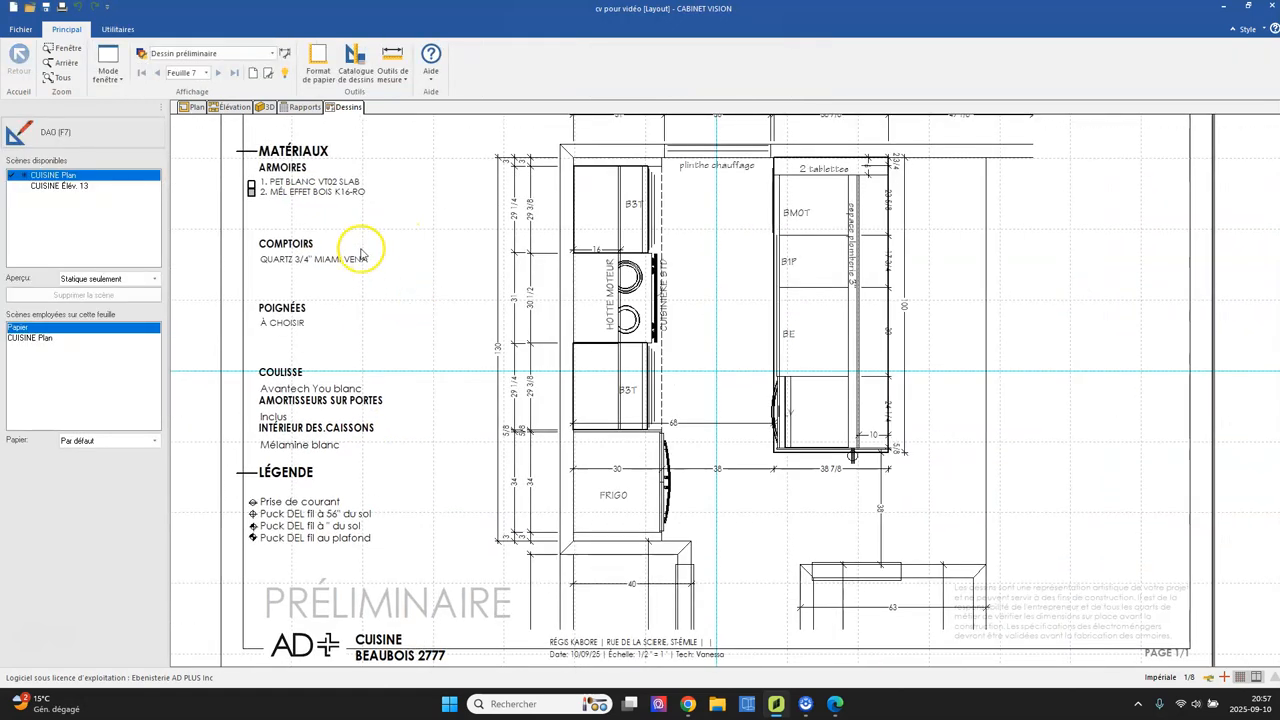
left_click(253, 74)
right_click(731, 383)
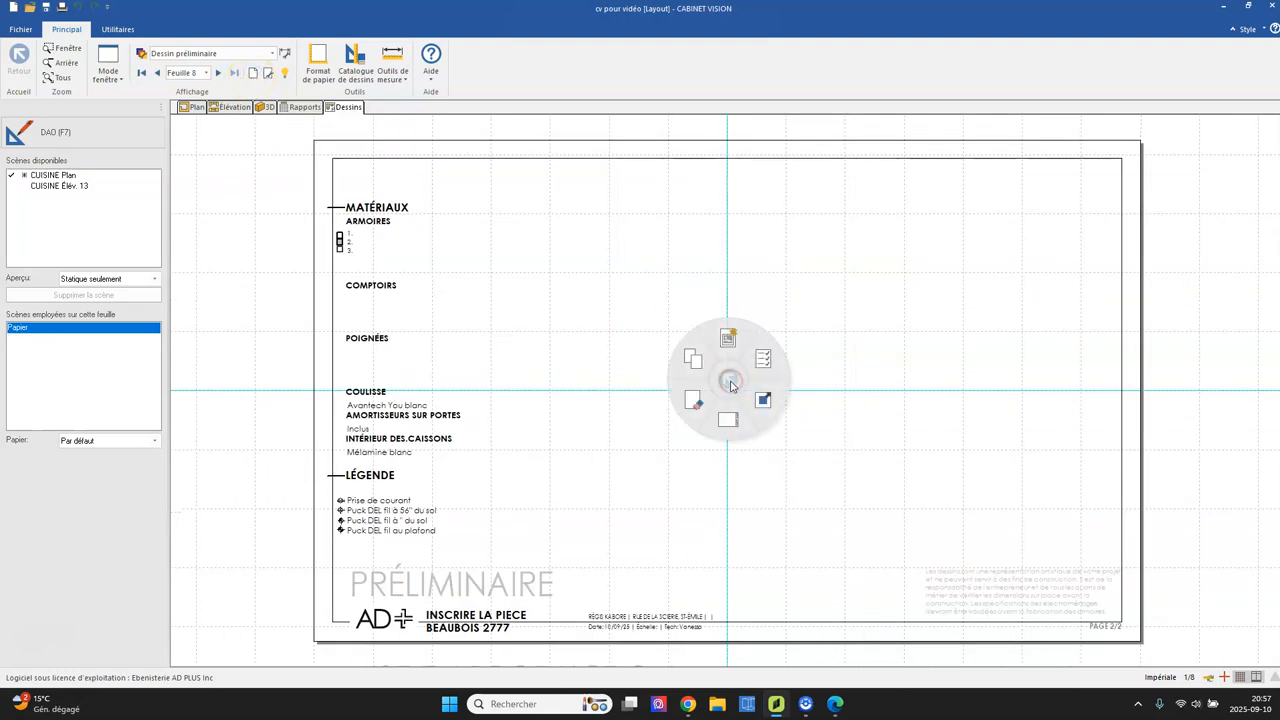
left_click(764, 363)
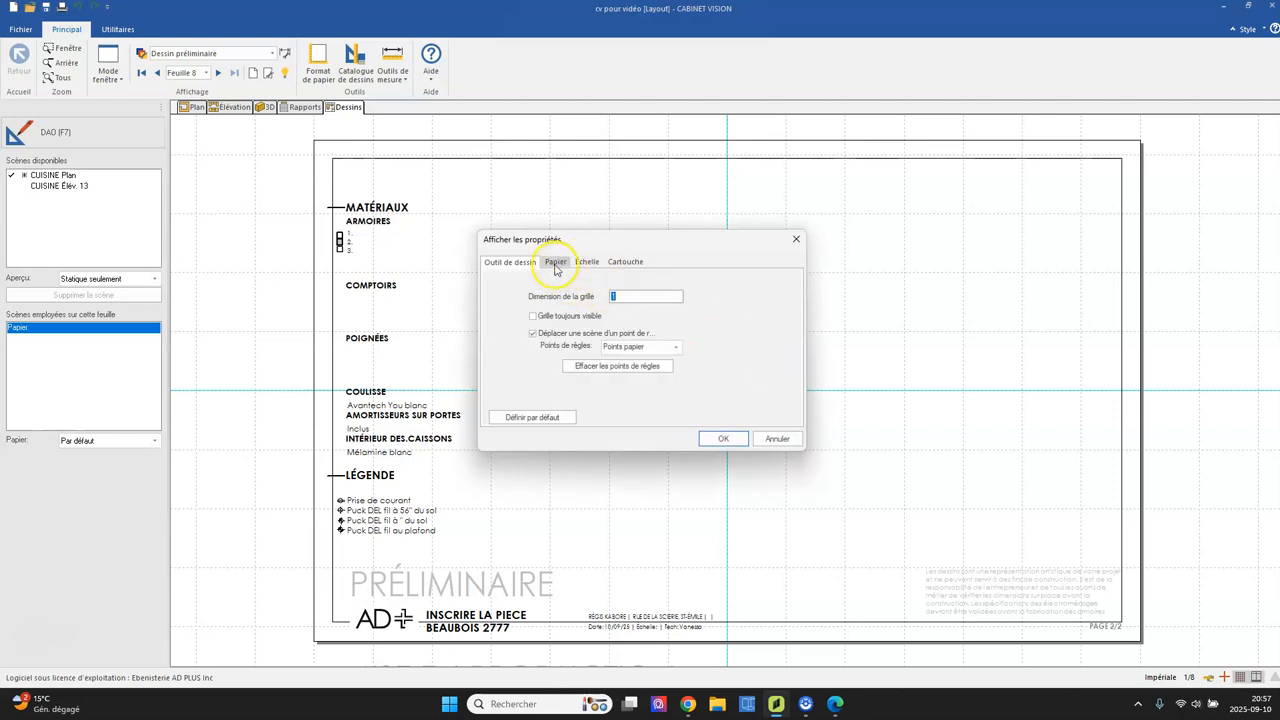
left_click(626, 263)
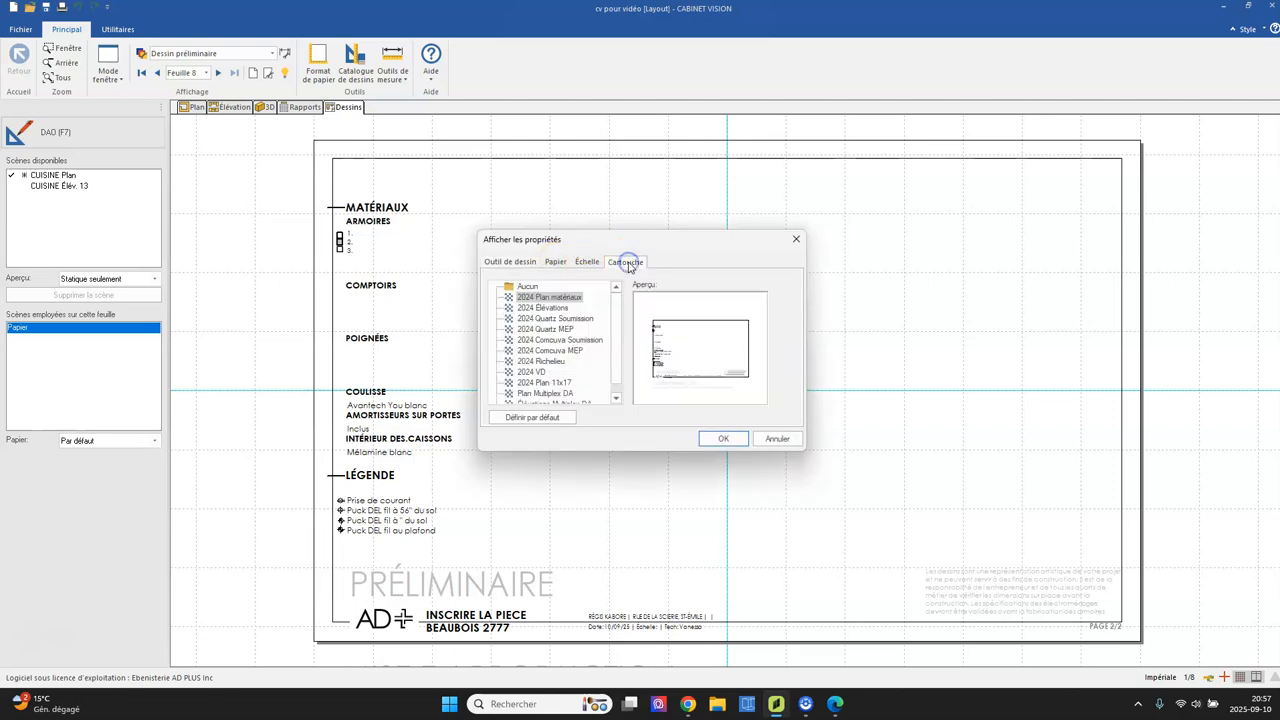
left_click(543, 308)
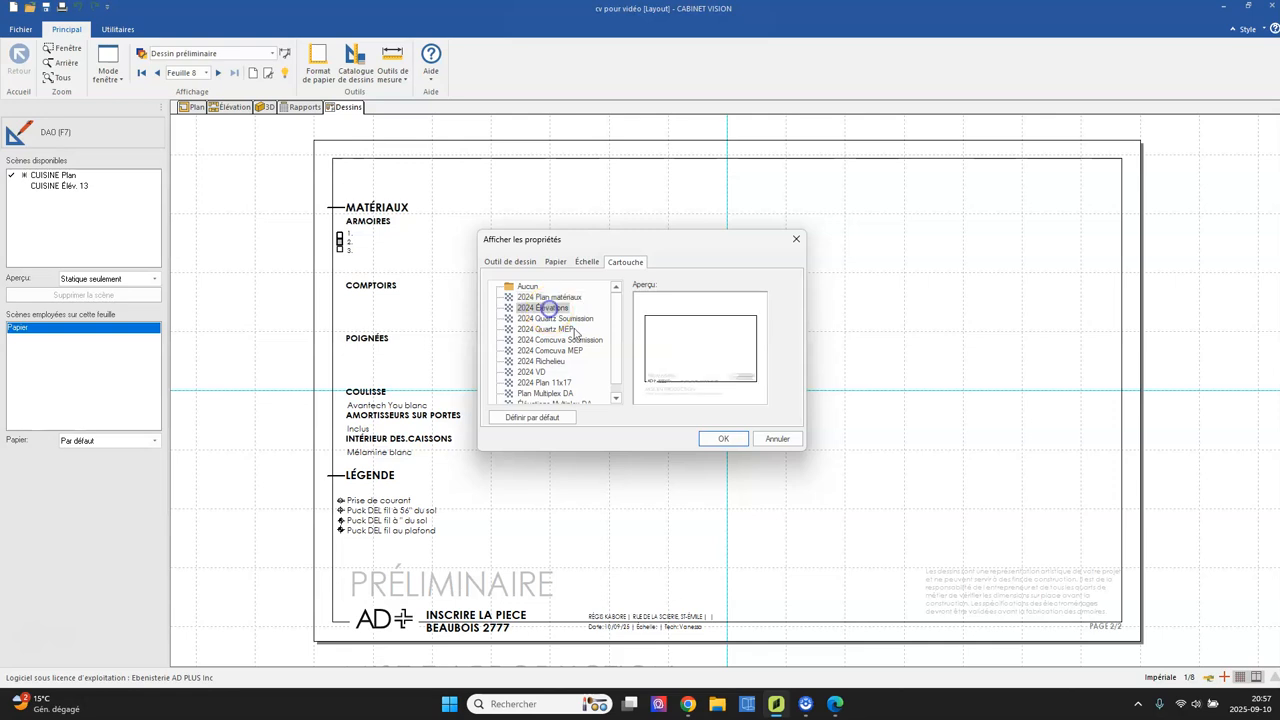
left_click(732, 446)
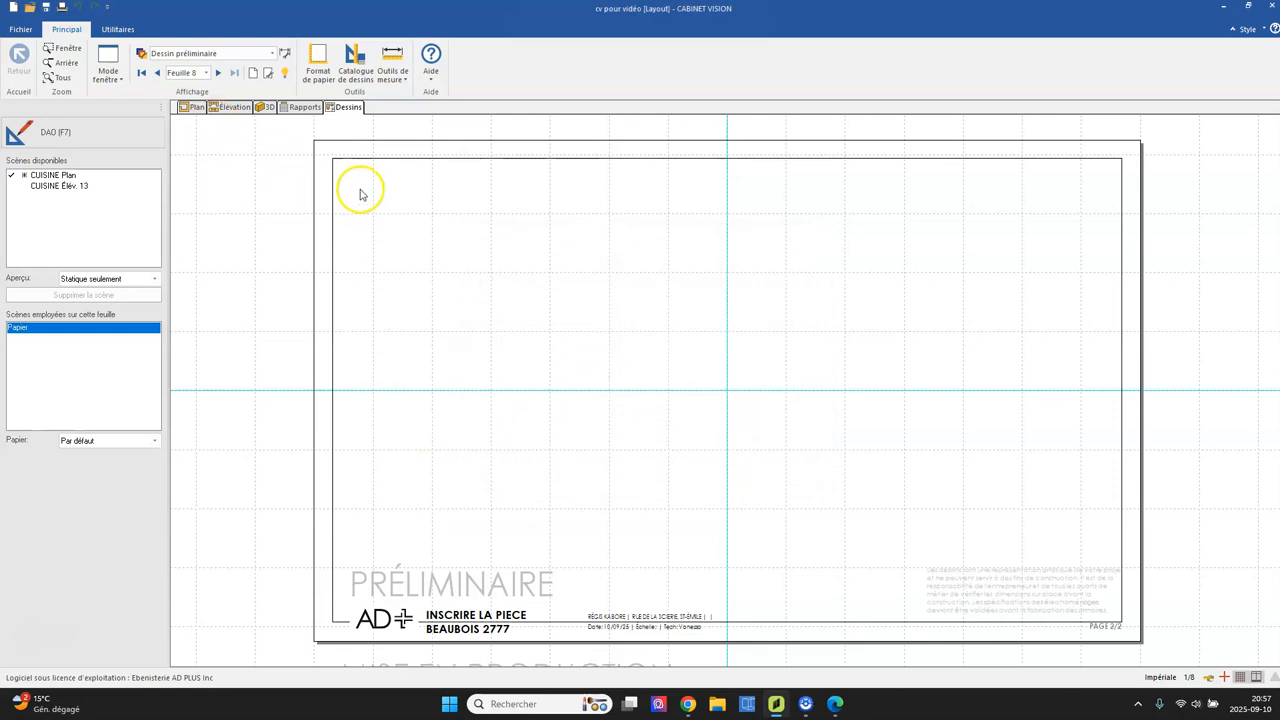
Replace the "INSCRIRE LA PIECE" title block text with "CUISINE".
left_click(490, 617)
double_click(490, 617)
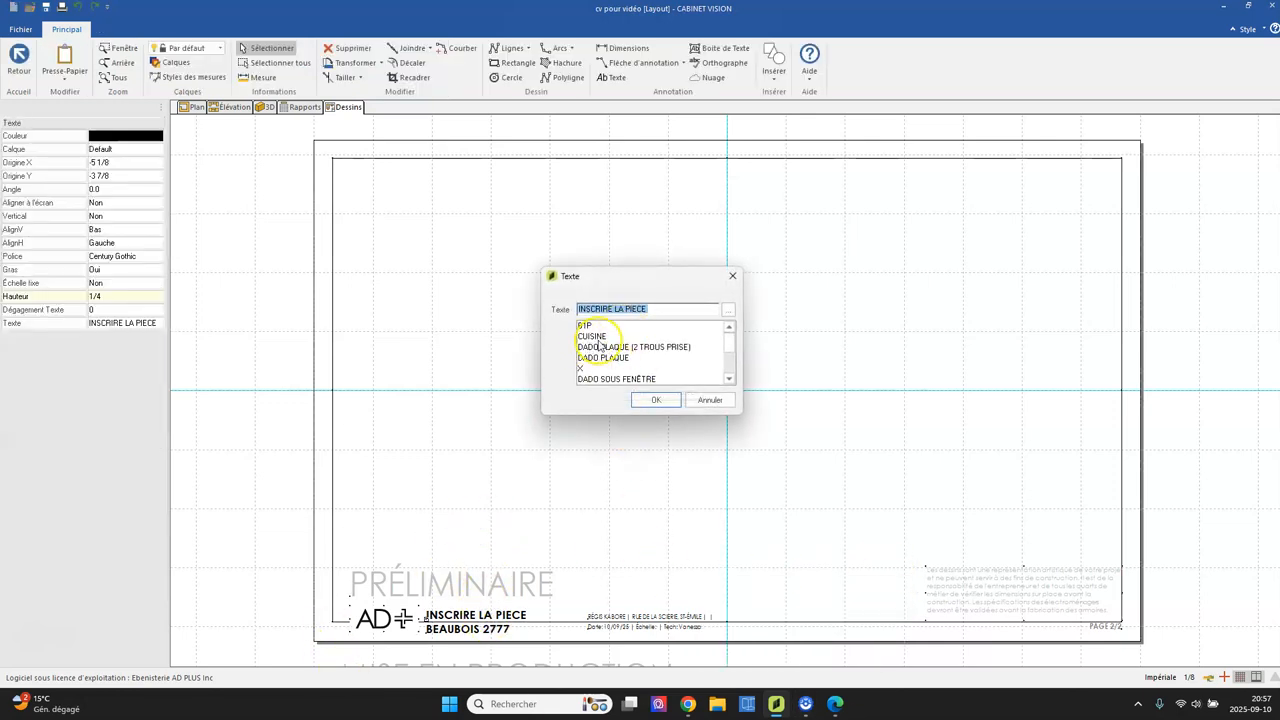
left_click(673, 309)
left_click(590, 337)
left_click(656, 400)
Leave drafting mode and place the CUISINE Élév. 13 scene on the sheet above the PRÉLIMINAIRE text.
key("F7")
left_click(55, 186)
left_click(440, 497)
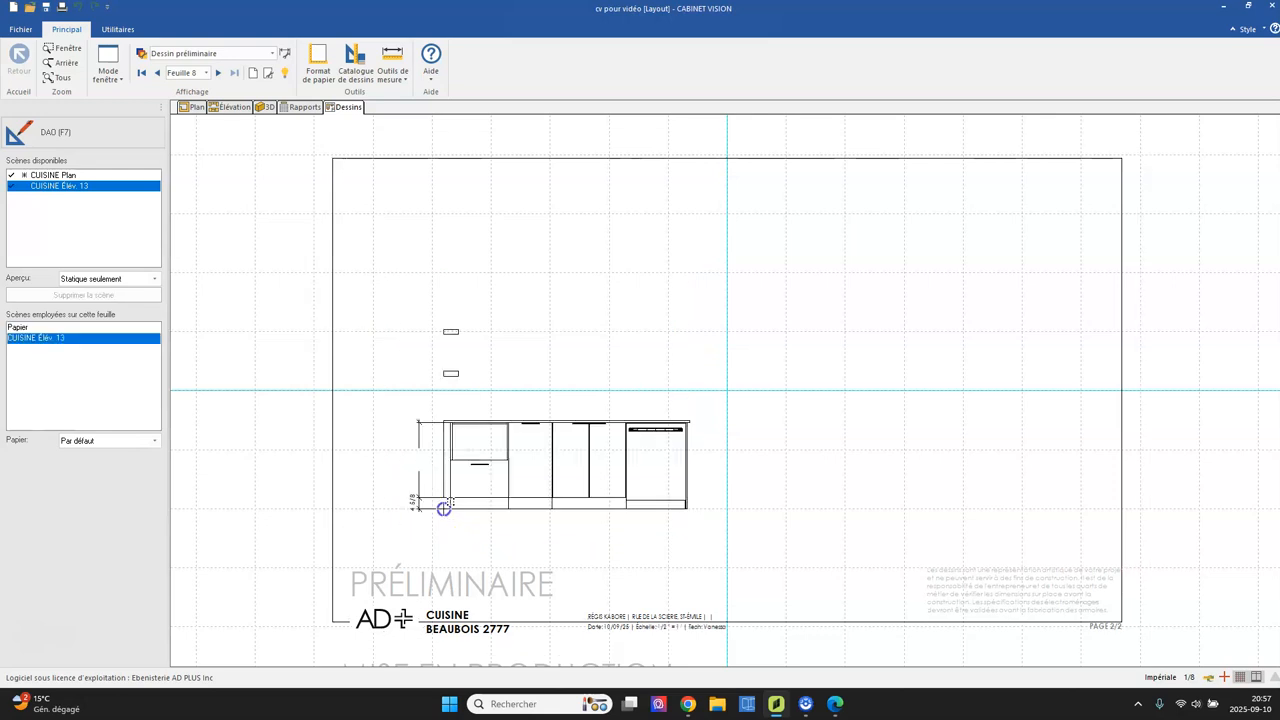
Edit the CUISINE Élév. 13 scene in drafting mode and delete the vertical toe-kick lines between the base cabinets.
key("F7")
scroll(443, 370, "up", 3)
middle_click_drag(505, 540, 450, 480)
scroll(450, 480, "up", 2)
left_click_drag(403, 426, 449, 489)
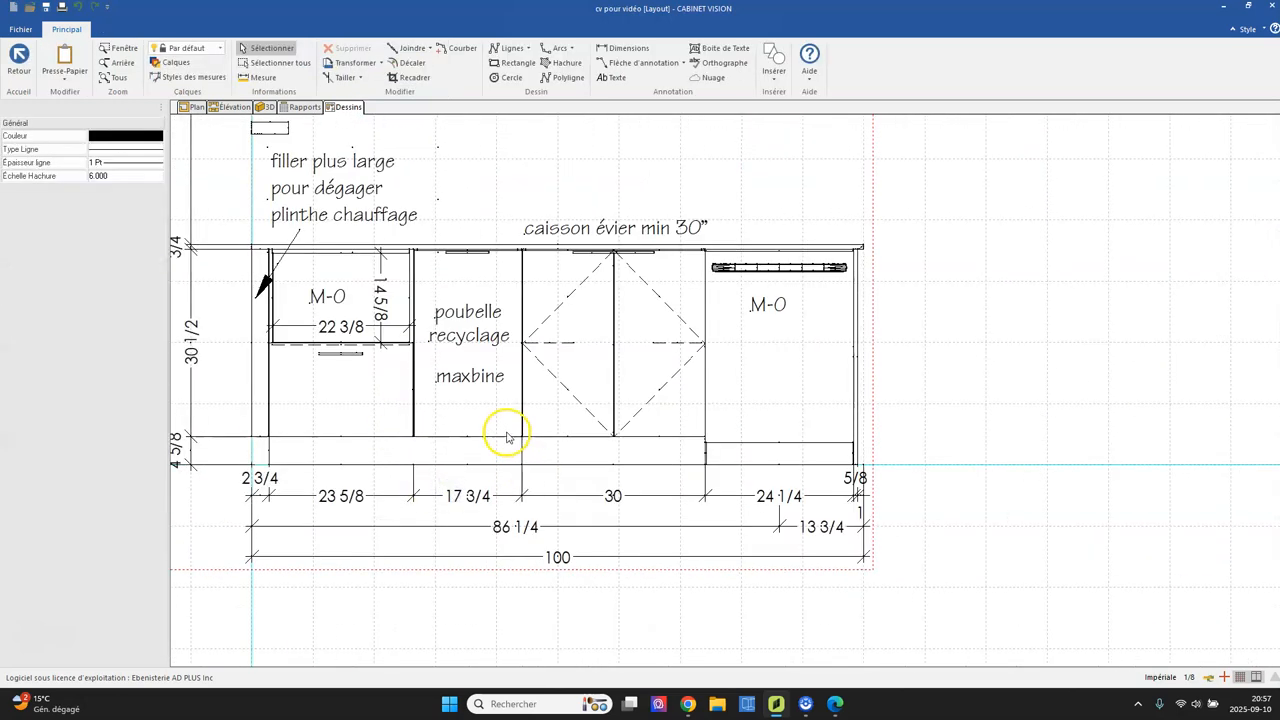
scroll(286, 451, "up", 2)
Delete the remaining vertical toe-kick line beside the narrow filler and exit drafting mode.
left_click(283, 480)
left_click(320, 471)
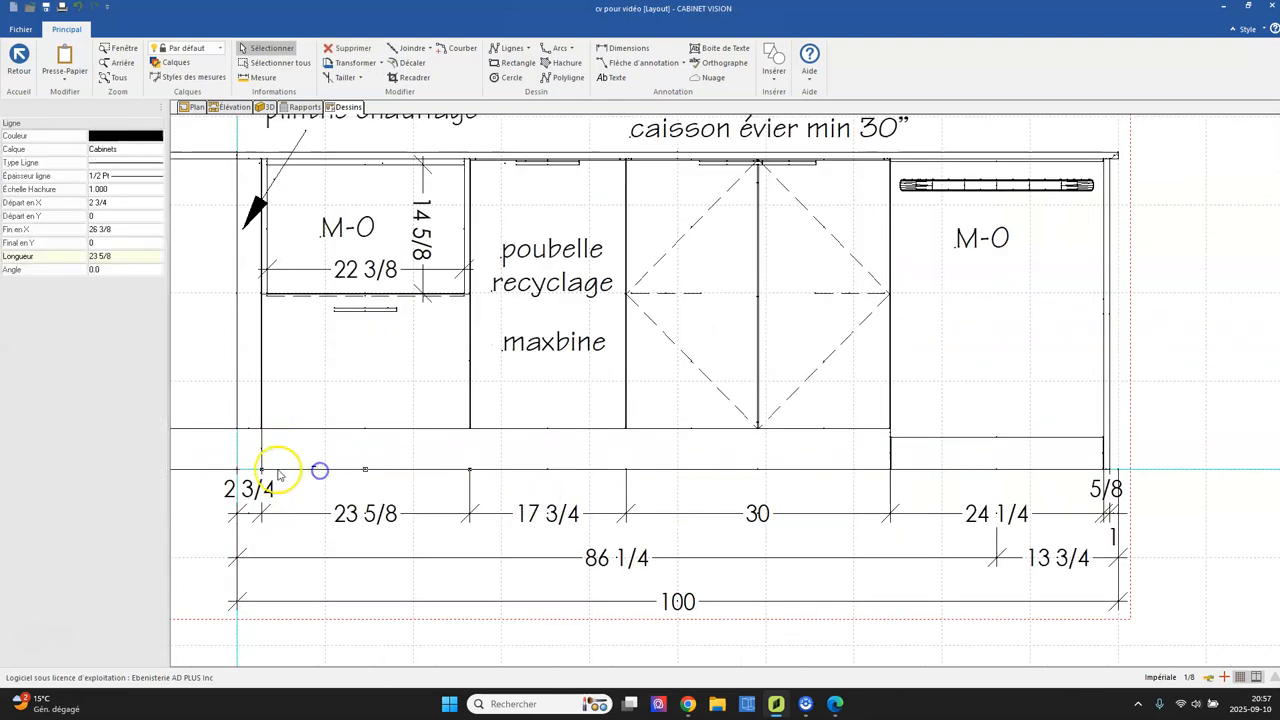
left_click(261, 470)
left_click(246, 465)
left_click(280, 429)
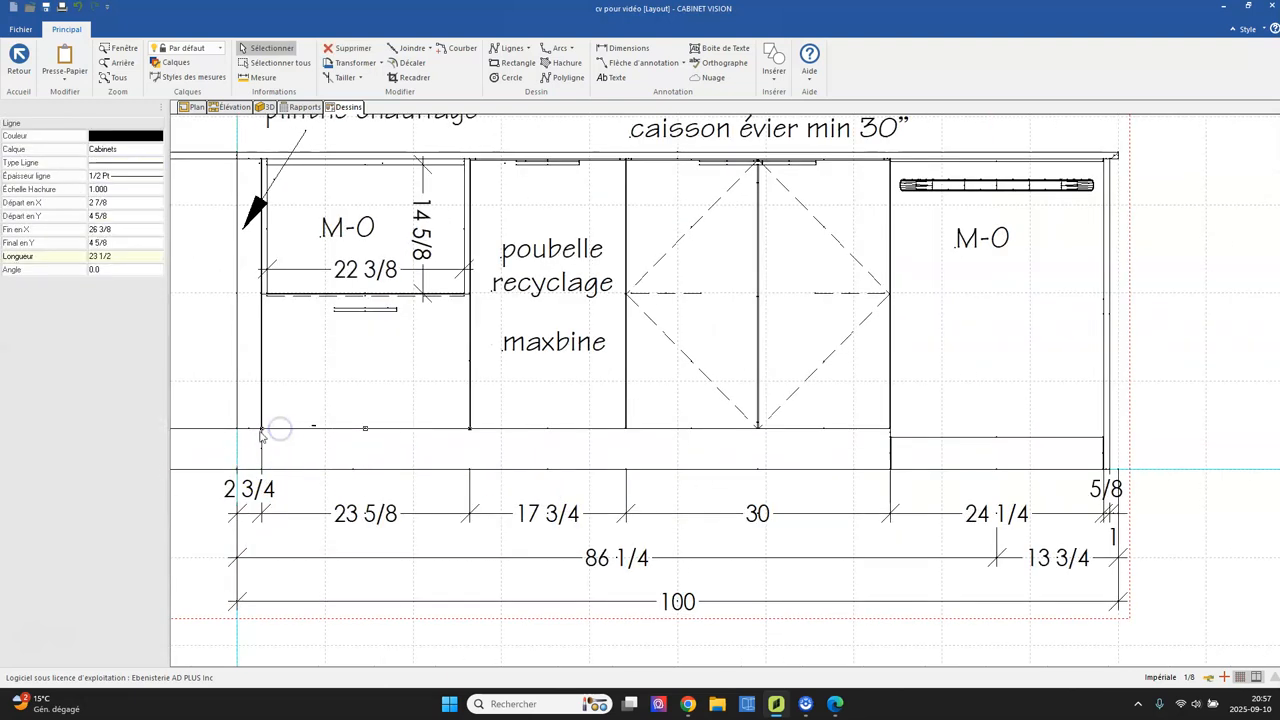
left_click(263, 447)
left_click(265, 441)
left_click(235, 441)
left_click_drag(254, 417, 286, 490)
key("Delete")
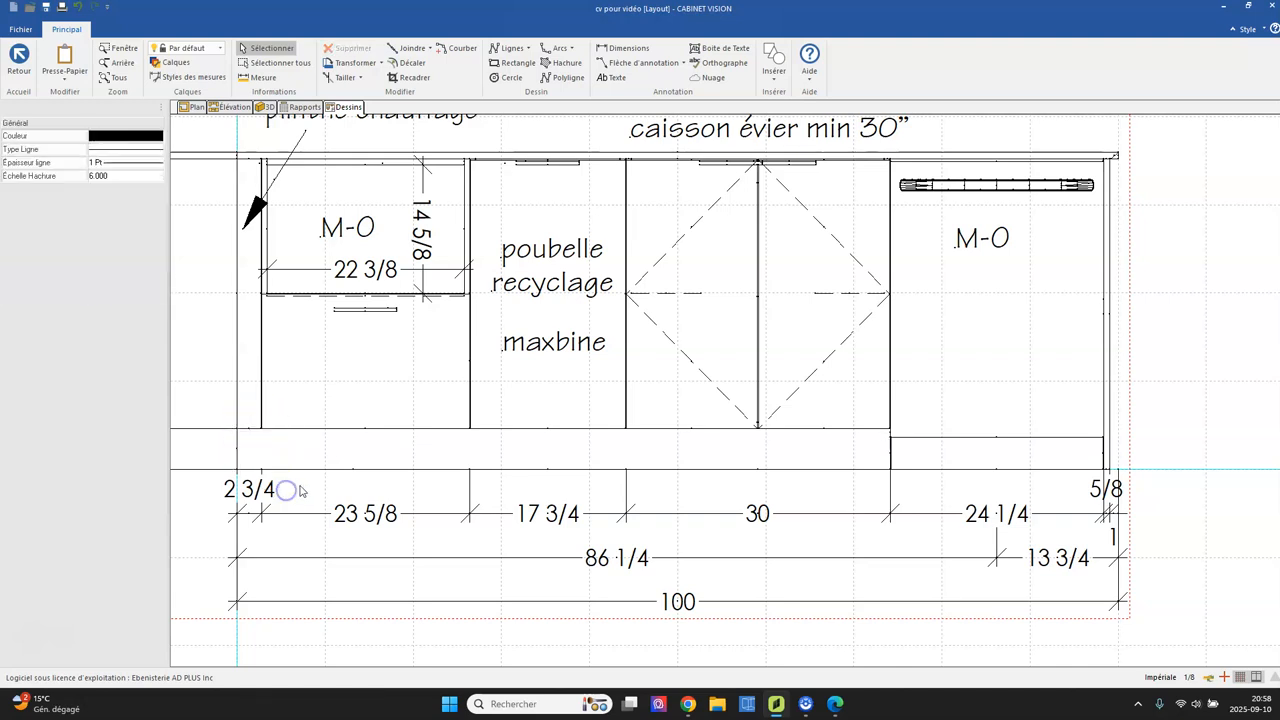
scroll(300, 490, "down", 3)
scroll(373, 371, "down", 1)
middle_click_drag(375, 372, 486, 433)
double_click(895, 287)
left_click(985, 367)
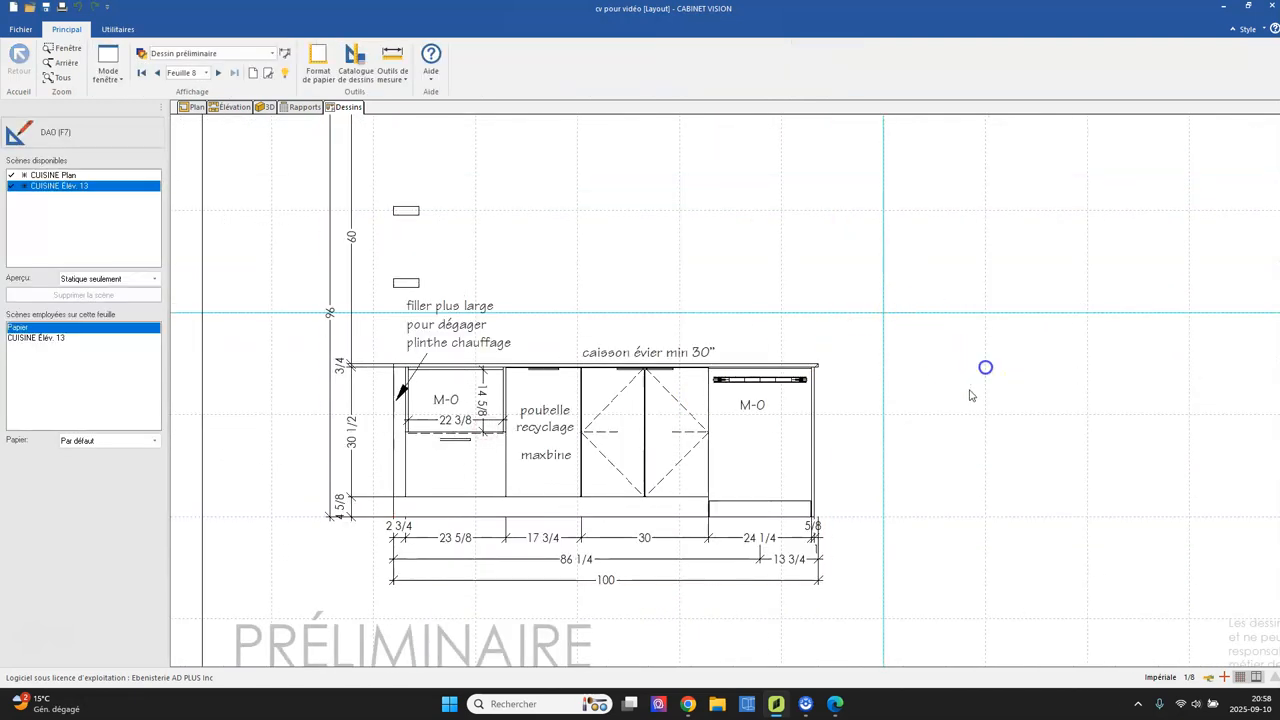
Reopen the elevation scene for drafting, delete the "M-O" label on the dishwasher, and return to the sheet.
scroll(849, 380, "down", 2)
left_click(649, 434)
double_click(663, 378)
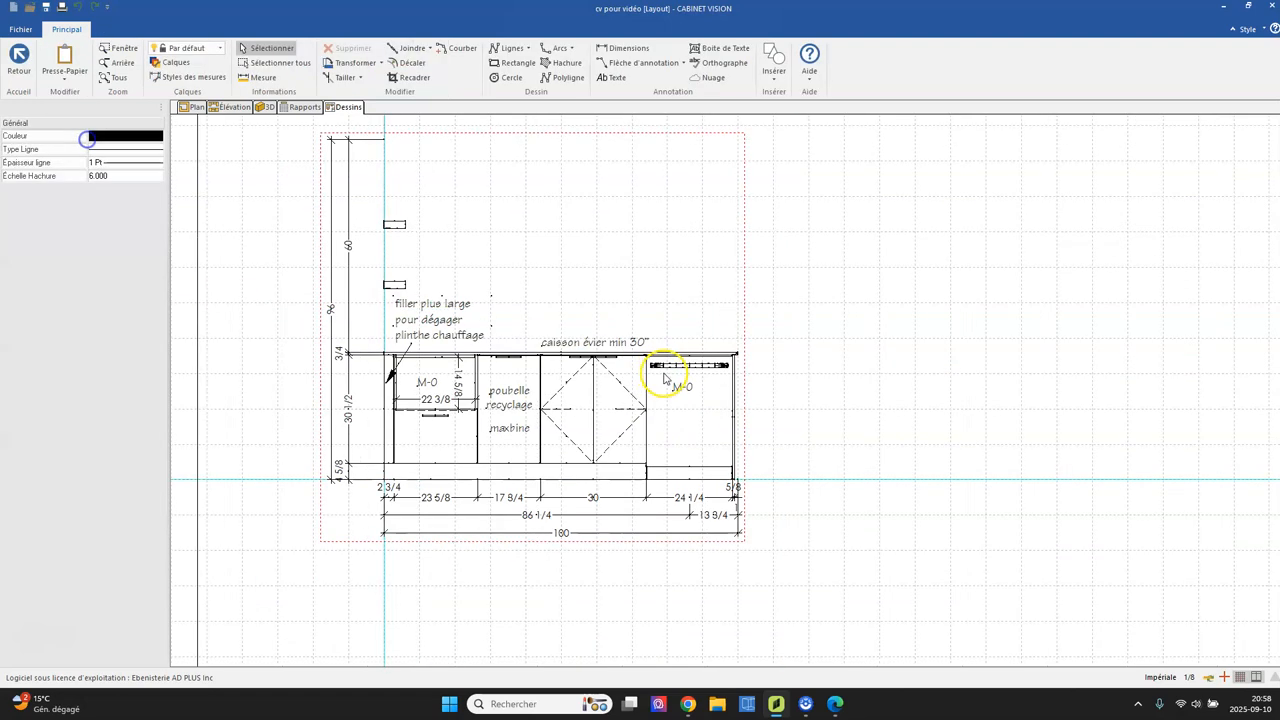
left_click(681, 390)
key("Delete")
middle_click_drag(914, 403, 870, 409)
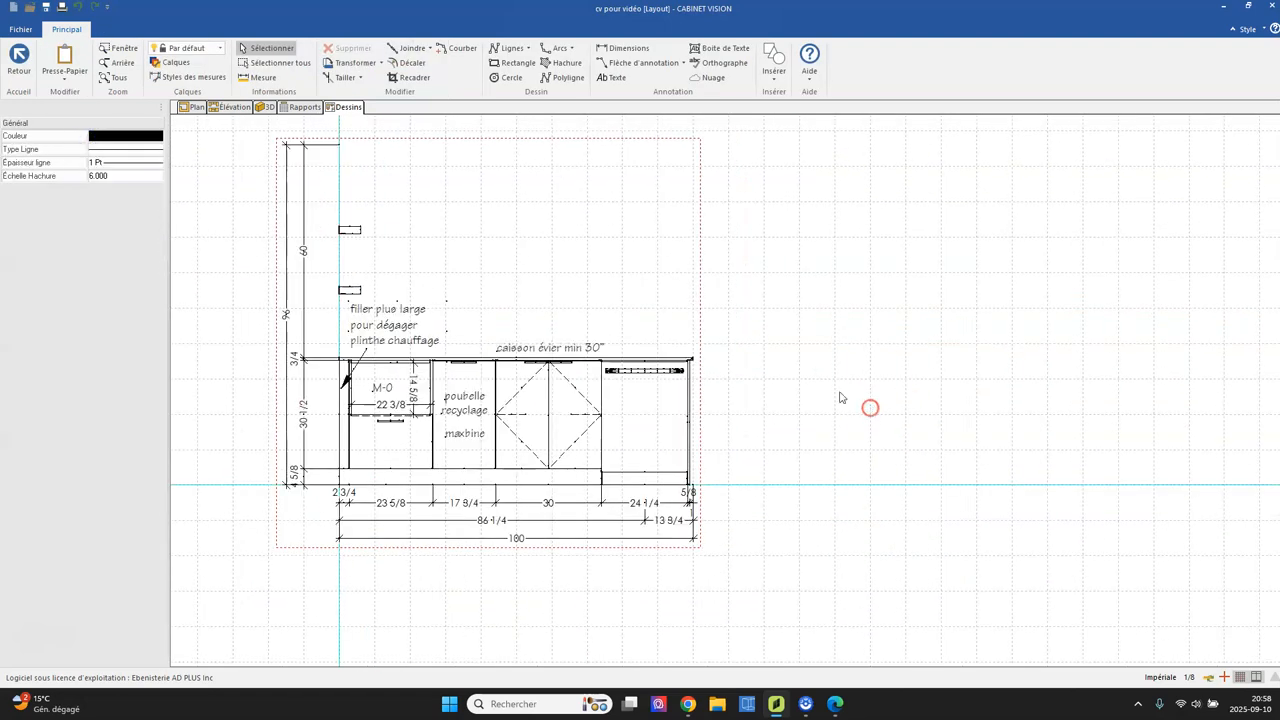
double_click(820, 377)
Review the edited kitchen elevation's labels and dimensions and its position on the sheet.
middle_click_drag(692, 364, 695, 393)
scroll(478, 460, "up", 2)
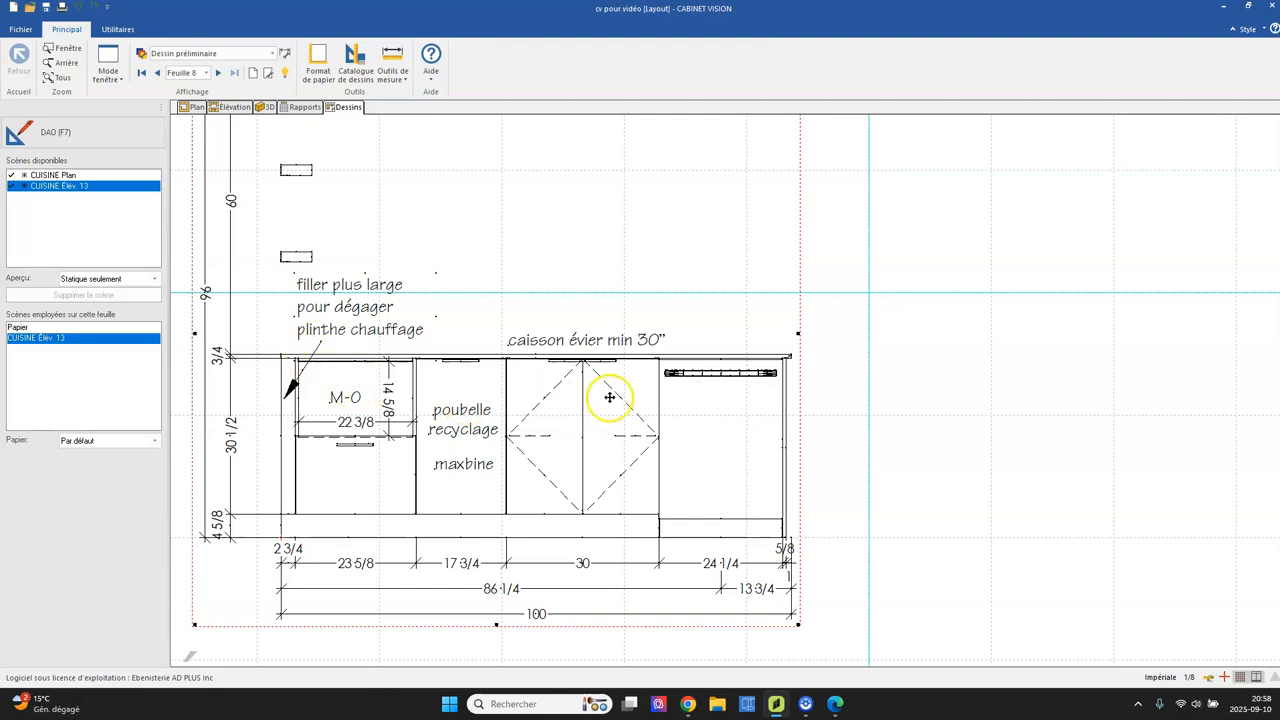
scroll(791, 366, "down", 2)
left_click(850, 354)
middle_click_drag(850, 352, 718, 414)
middle_click_drag(256, 506, 331, 493)
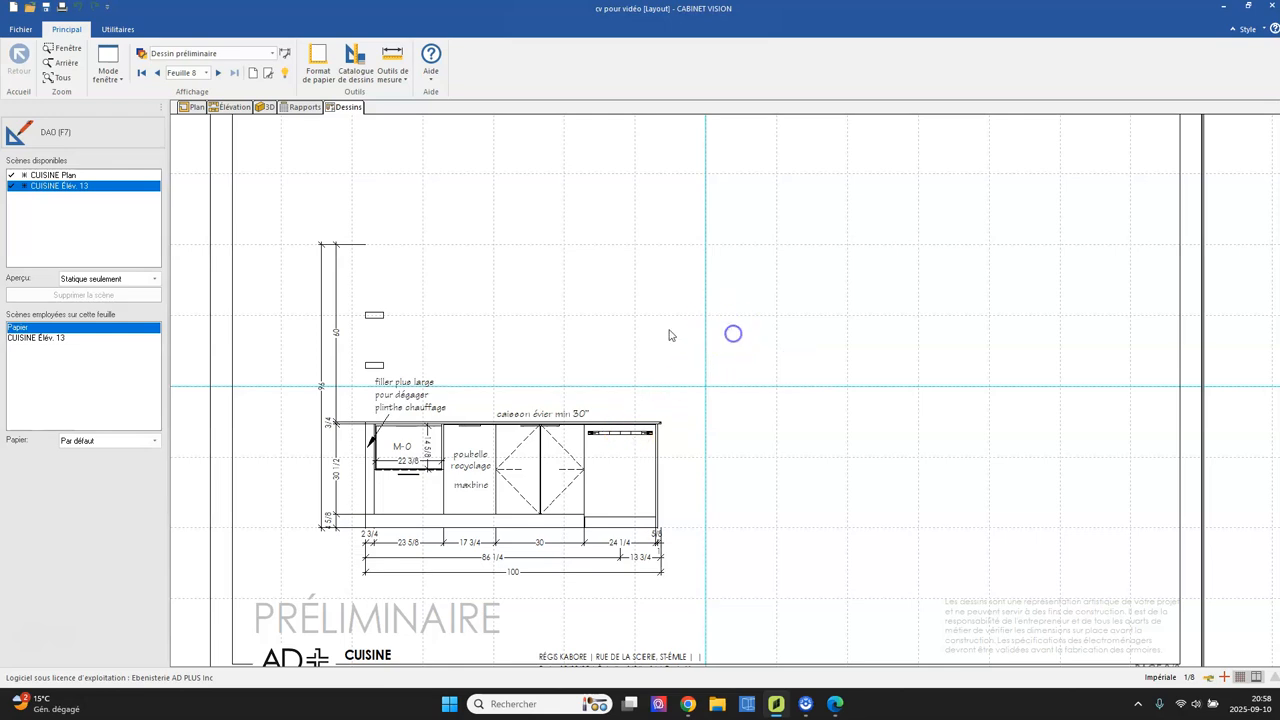
scroll(670, 335, "down", 1)
middle_click_drag(545, 270, 486, 286)
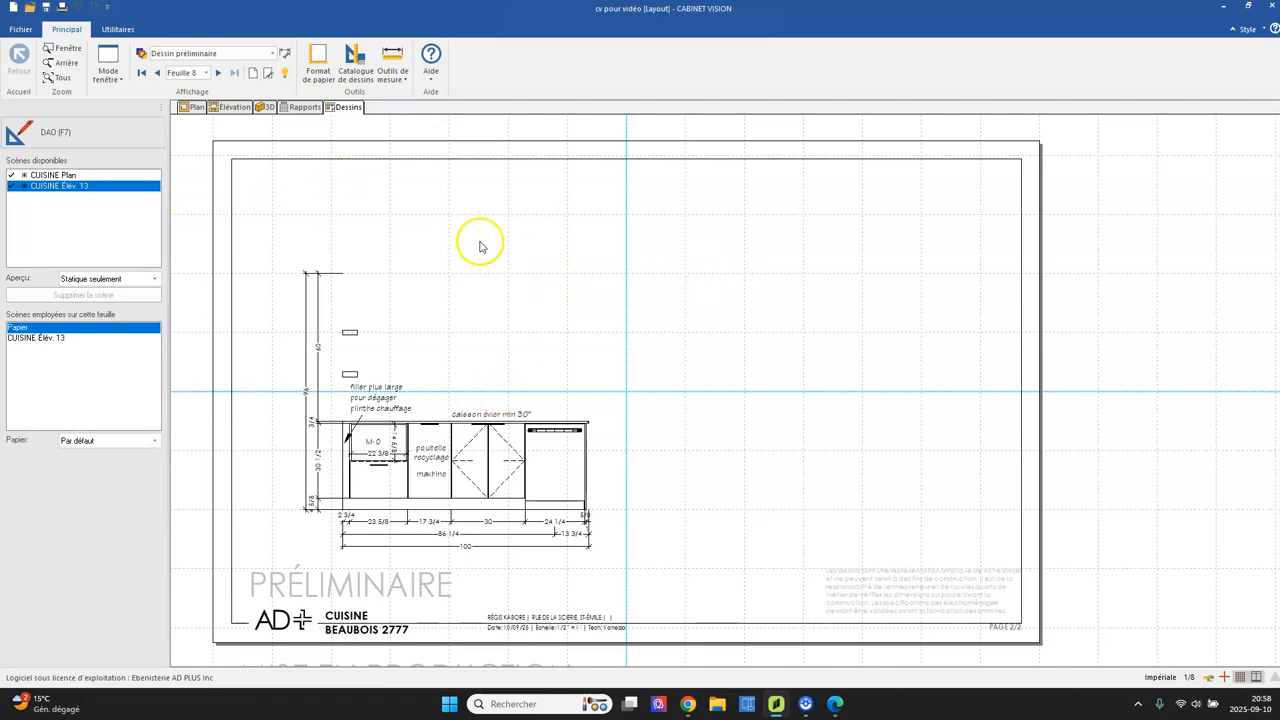
Open the print options for the layout sheets.
left_click(60, 12)
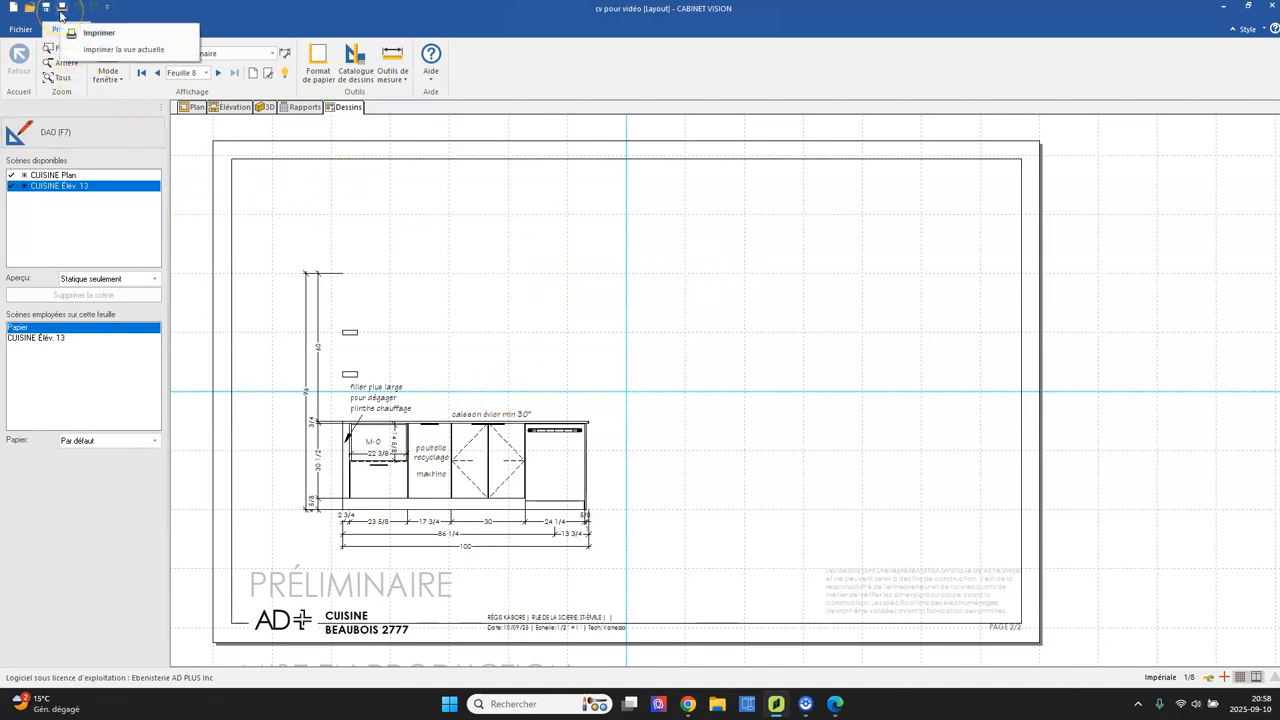